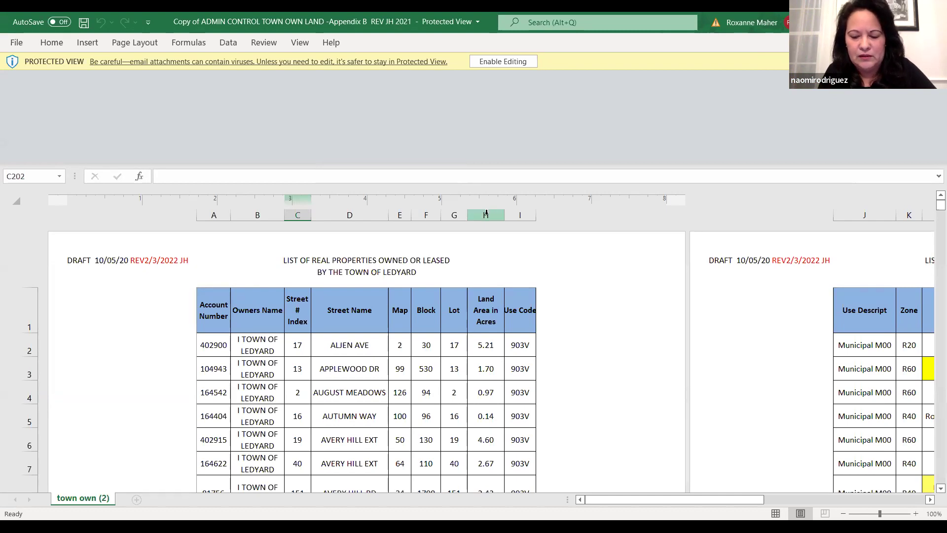
Enable editing of the protected town property workbook
{"action": "left_click", "coordinate": [136, 46]}
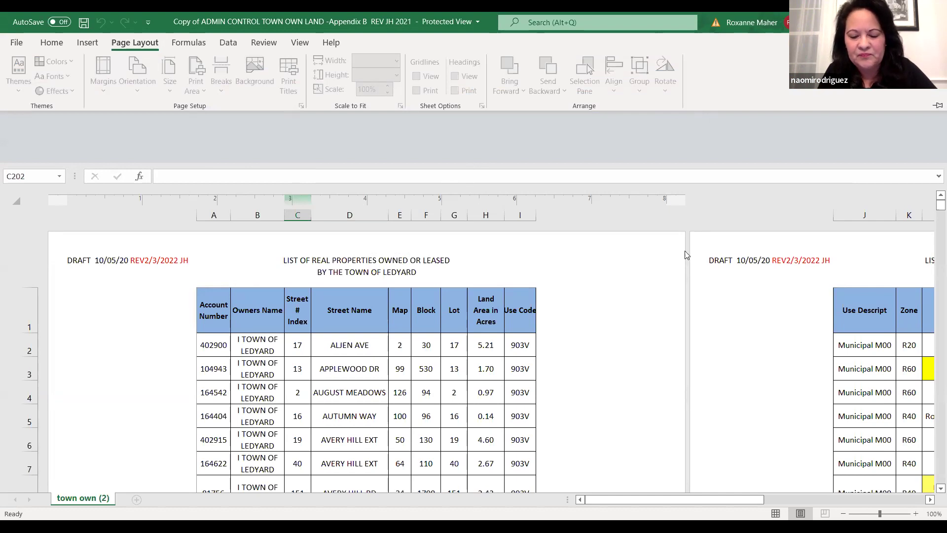
{"action": "scroll", "coordinate": [528, 299], "scroll_direction": "down", "scroll_amount": 2}
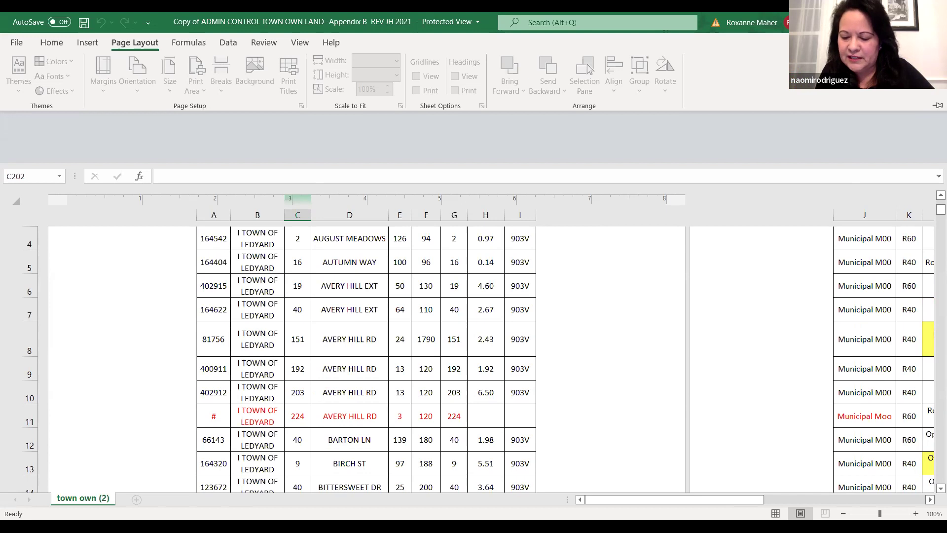
{"action": "left_click", "coordinate": [564, 165]}
{"action": "left_click", "coordinate": [135, 42]}
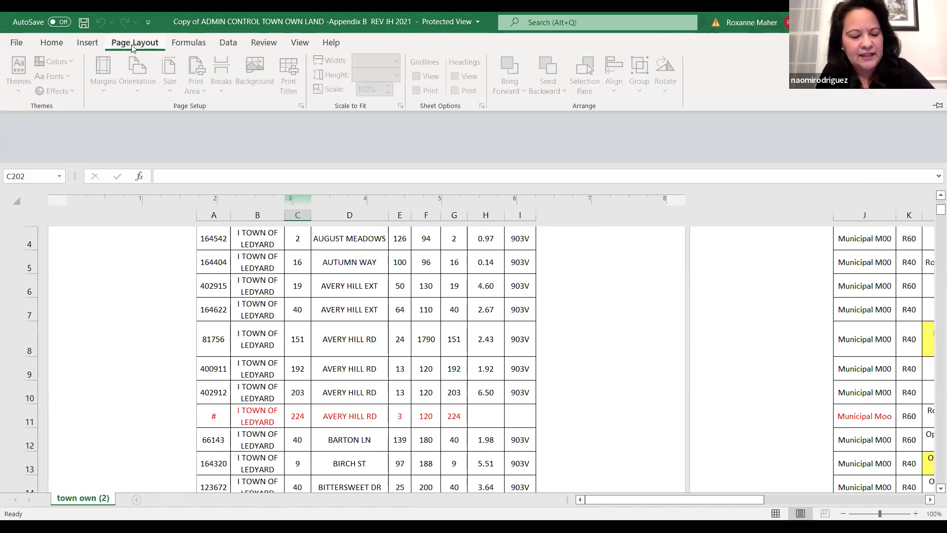
{"action": "left_click", "coordinate": [133, 45]}
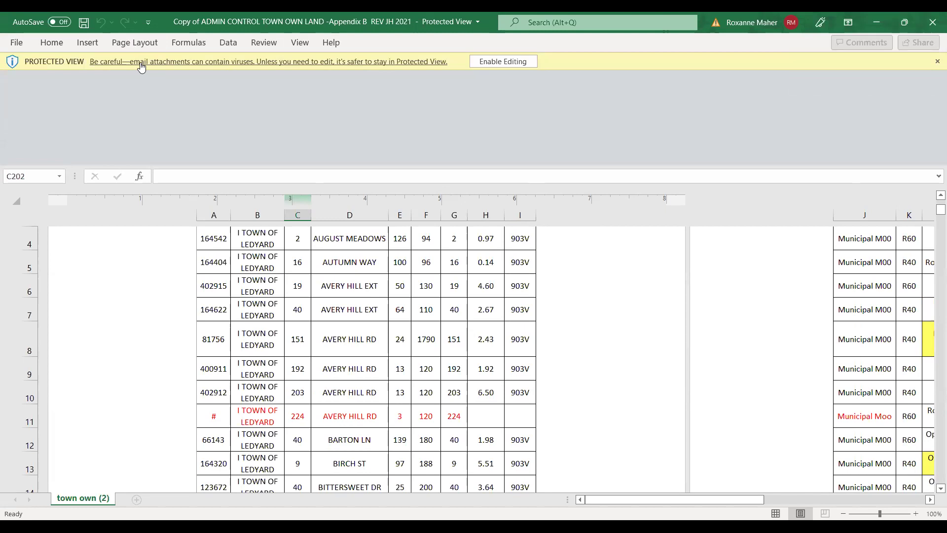
{"action": "left_click", "coordinate": [482, 64]}
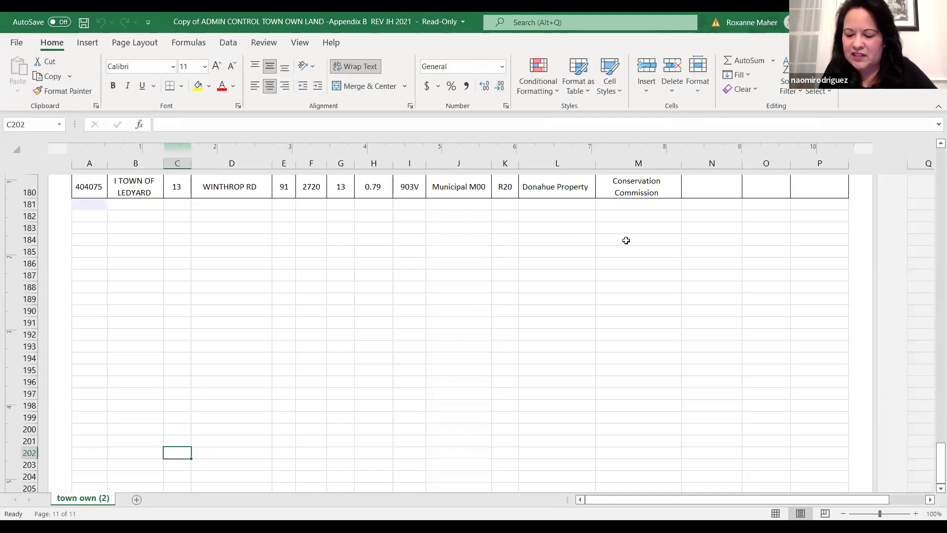
Replace the highlighted Admin Control entry in cell M8 with "Water Polllution Control Authority"
{"action": "scroll", "coordinate": [626, 240], "scroll_direction": "up", "scroll_amount": 10}
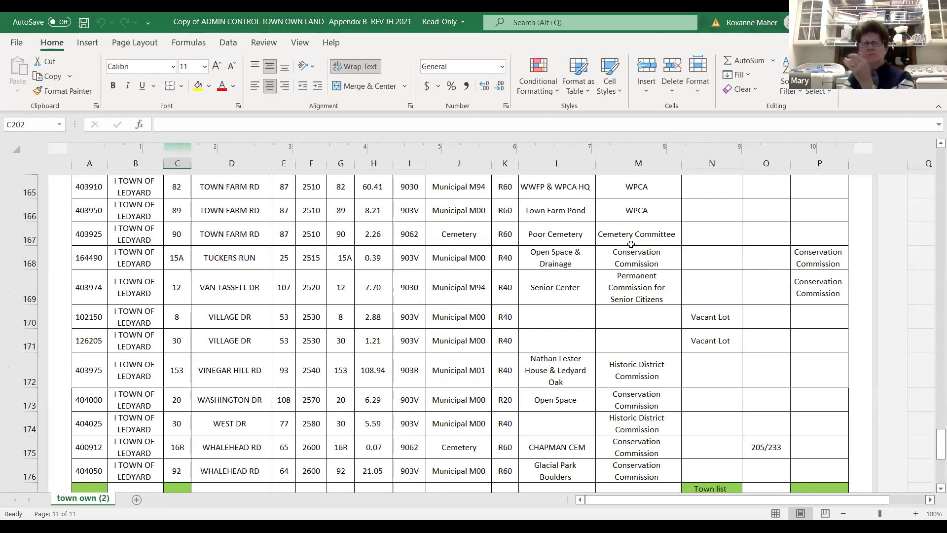
{"action": "scroll", "coordinate": [634, 245], "scroll_direction": "up", "scroll_amount": 3}
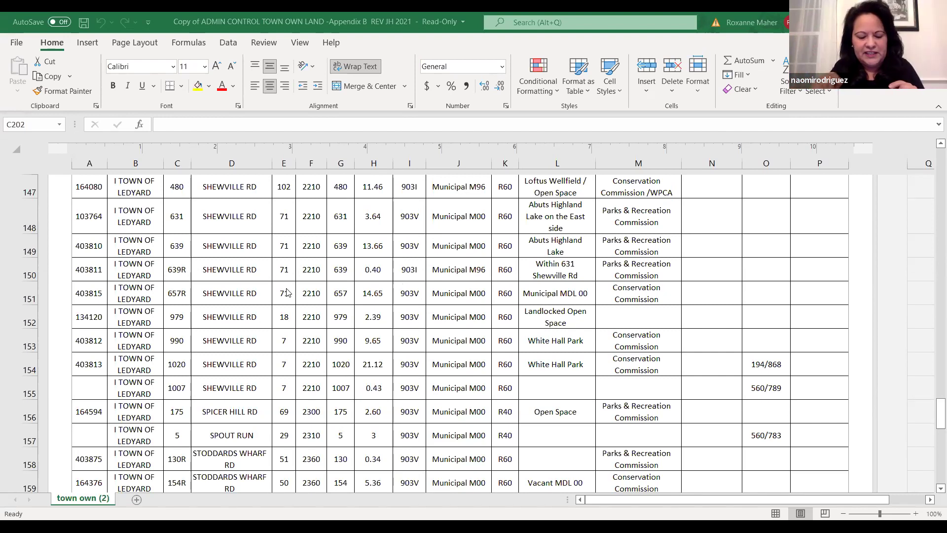
{"action": "scroll", "coordinate": [298, 313], "scroll_direction": "up", "scroll_amount": 1}
{"action": "scroll", "coordinate": [330, 318], "scroll_direction": "up", "scroll_amount": 20}
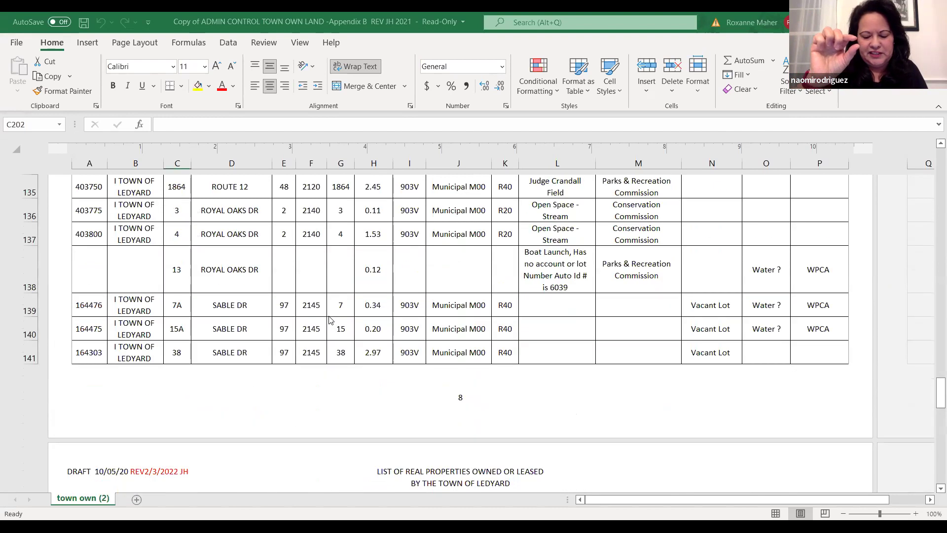
{"action": "scroll", "coordinate": [330, 317], "scroll_direction": "up", "scroll_amount": 20}
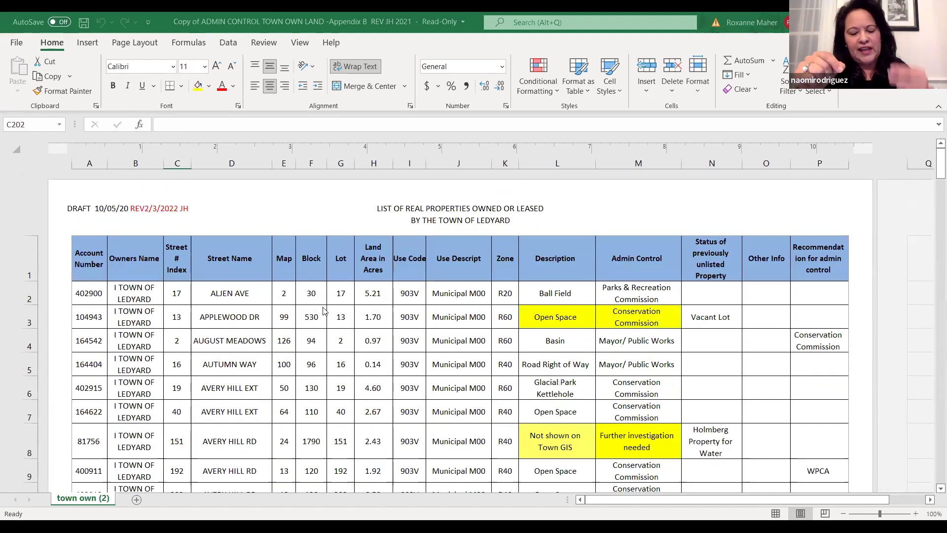
{"action": "scroll", "coordinate": [324, 310], "scroll_direction": "down", "scroll_amount": 3}
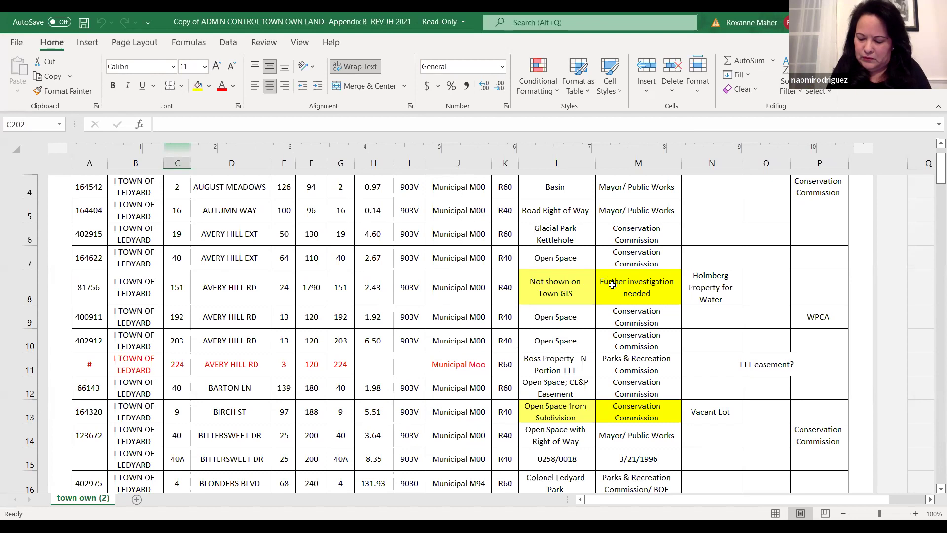
{"action": "double_click", "coordinate": [611, 284]}
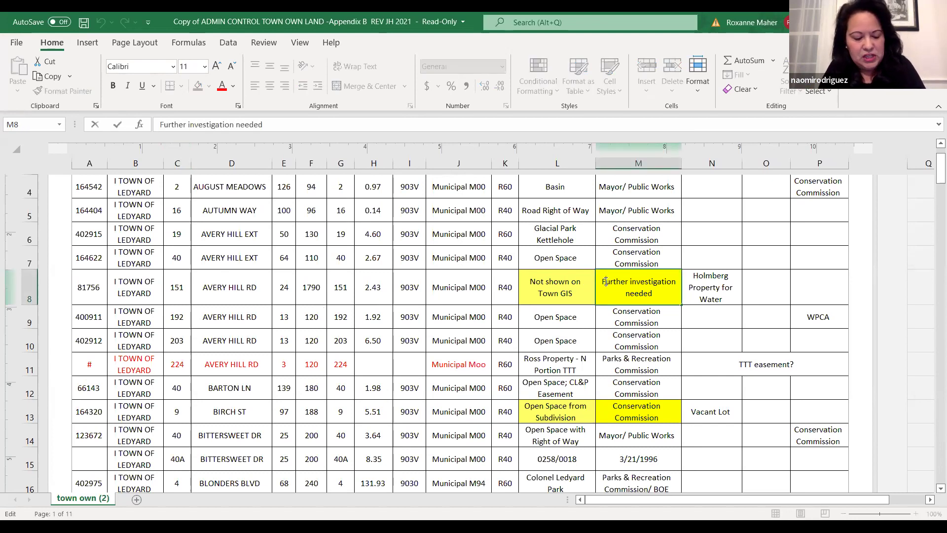
{"action": "key", "text": "Delete"}
{"action": "key", "text": "Delete"}
{"action": "key", "text": "Delete"}
{"action": "key", "text": "Delete"}
{"action": "key", "text": "Delete"}
{"action": "key", "text": "Delete"}
{"action": "key", "text": "Delete"}
{"action": "key", "text": "Delete"}
{"action": "key", "text": "Delete"}
{"action": "key", "text": "Delete"}
{"action": "key", "text": "Delete"}
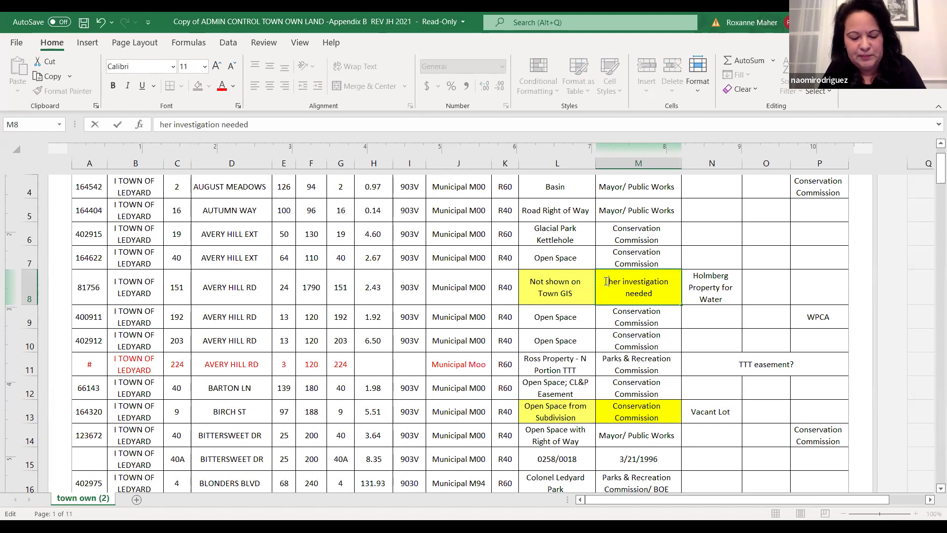
{"action": "key", "text": "Delete"}
{"action": "key", "text": "Delete"}
{"action": "key", "text": "Delete"}
{"action": "key", "text": "Delete"}
{"action": "key", "text": "Delete"}
{"action": "key", "text": "Delete"}
{"action": "key", "text": "Delete"}
{"action": "key", "text": "Delete"}
{"action": "key", "text": "Delete"}
{"action": "key", "text": "Delete"}
{"action": "key", "text": "Delete"}
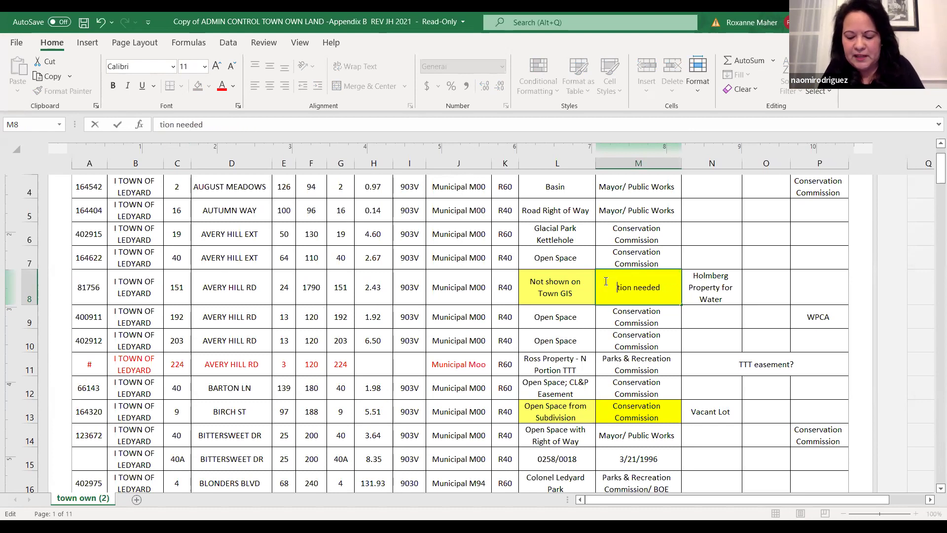
{"action": "key", "text": "Delete"}
{"action": "key", "text": "Delete"}
{"action": "key", "text": "Delete"}
{"action": "key", "text": "Delete"}
{"action": "key", "text": "Delete"}
{"action": "key", "text": "Delete"}
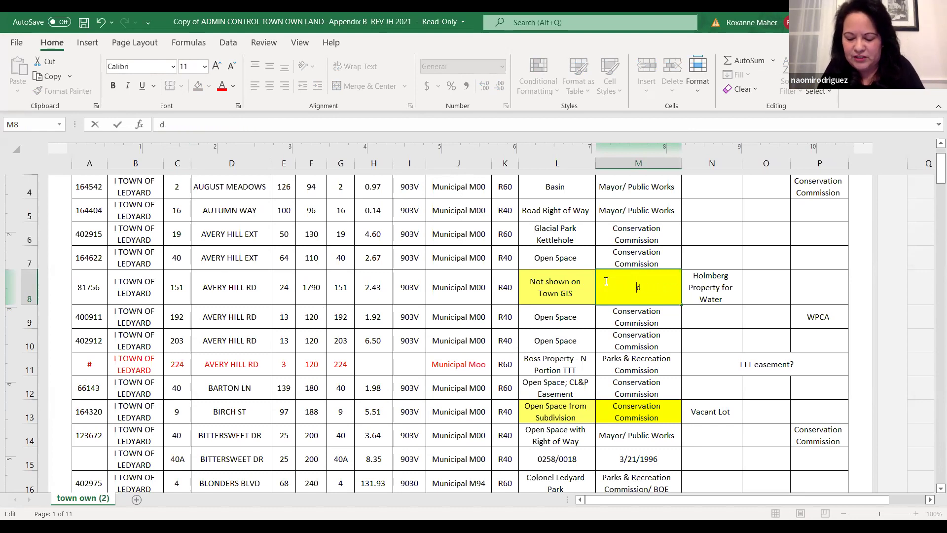
{"action": "type", "text": "Water Pol"}
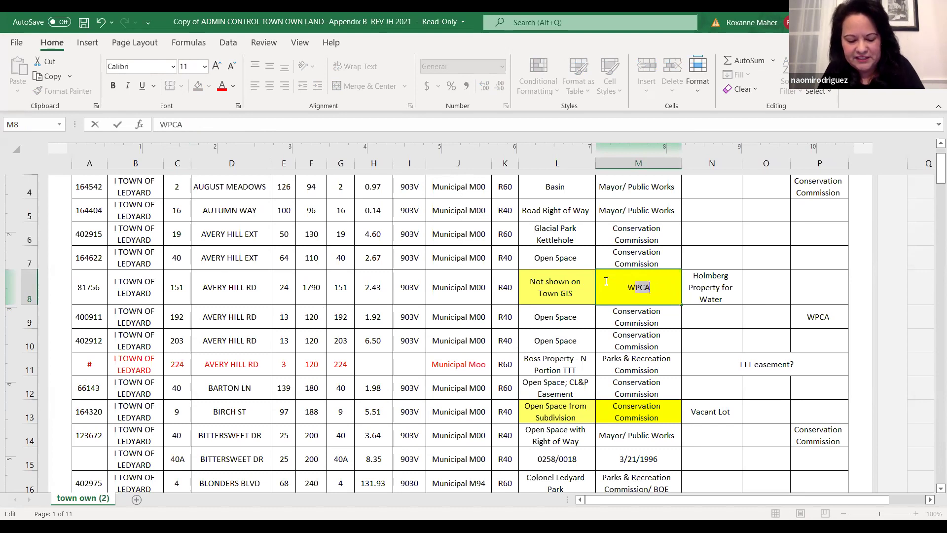
{"action": "type", "text": "lluti"}
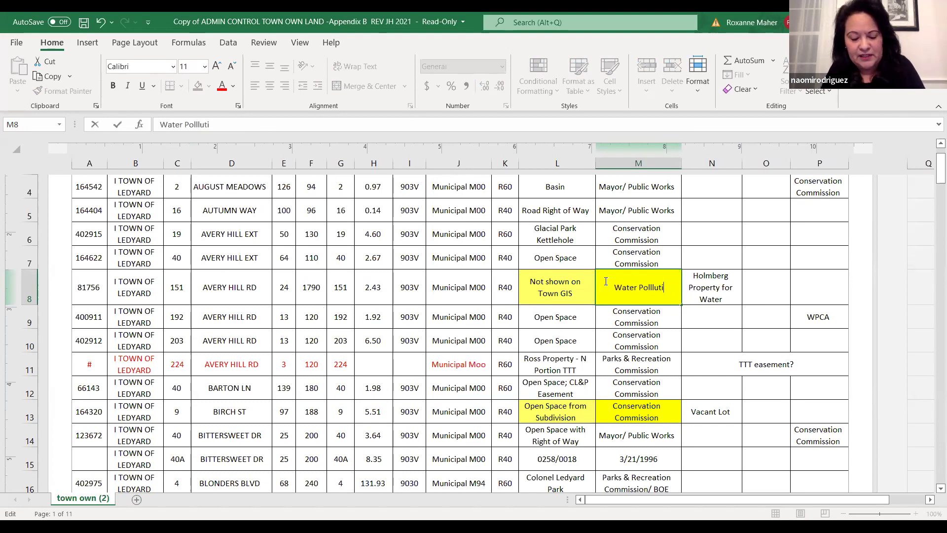
{"action": "type", "text": "on Control Authority"}
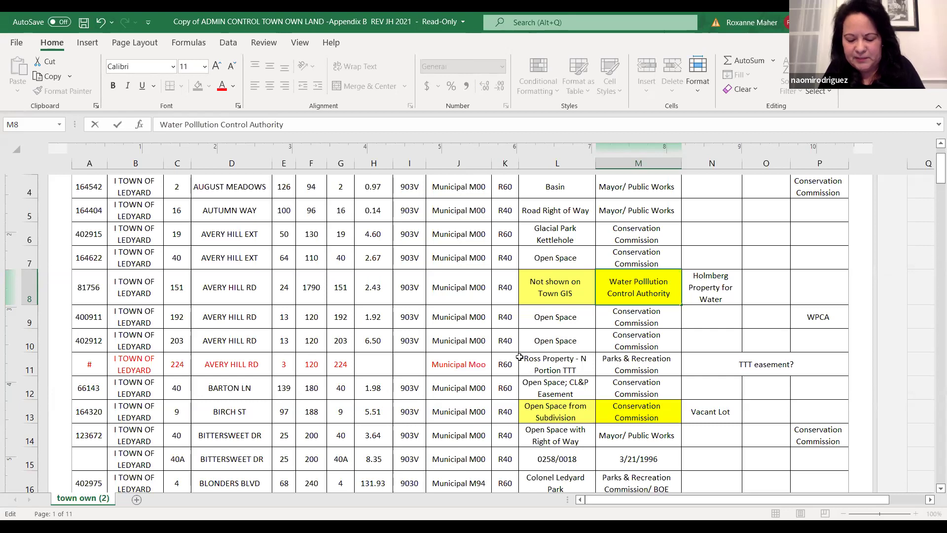
Save the workbook as "Copy of Copy of ADMIN CONTROL TOWN OWN LAND -Appendix B REV JH 2021" in the LUPPW CMT folder on drive C:
{"action": "left_click", "coordinate": [16, 44]}
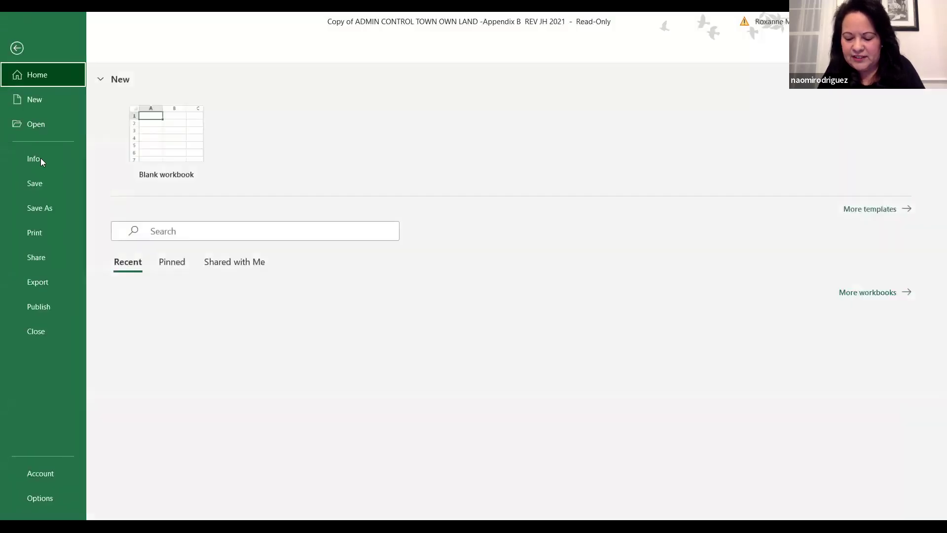
{"action": "left_click", "coordinate": [45, 208]}
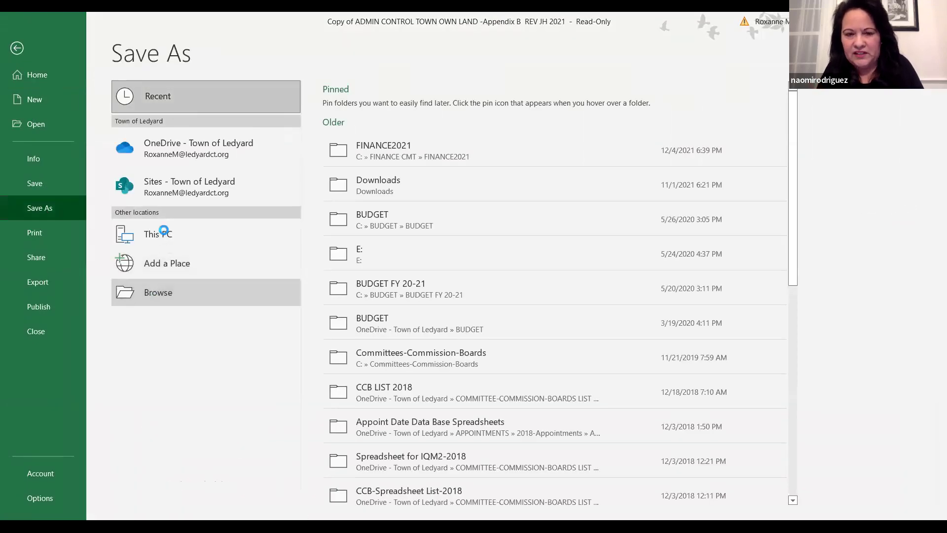
{"action": "scroll", "coordinate": [59, 150], "scroll_direction": "down", "scroll_amount": 1}
{"action": "left_click", "coordinate": [61, 157]}
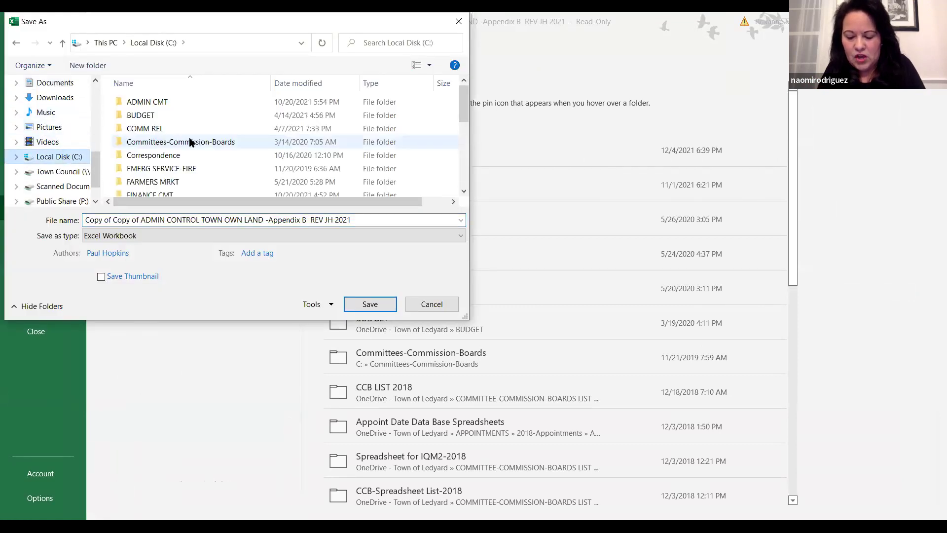
{"action": "scroll", "coordinate": [188, 143], "scroll_direction": "down", "scroll_amount": 2}
{"action": "double_click", "coordinate": [167, 153]}
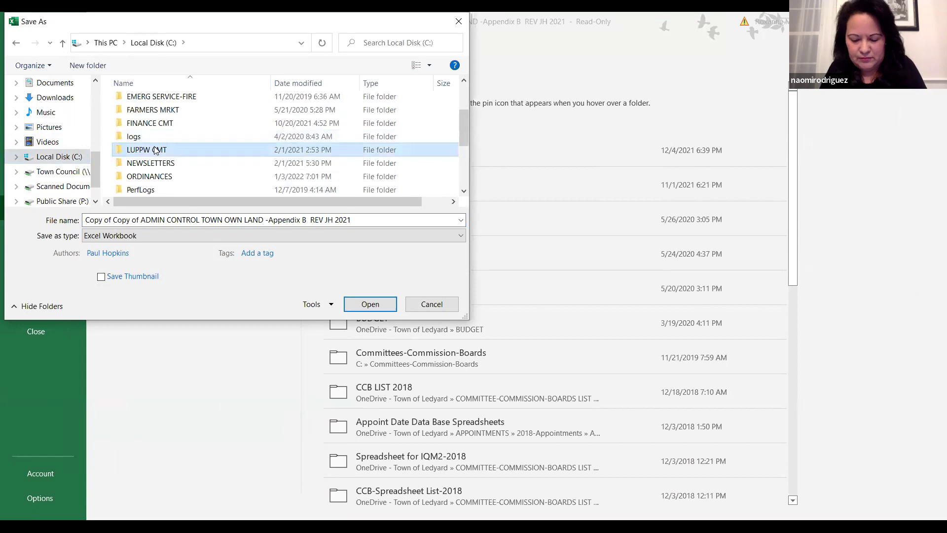
{"action": "left_click", "coordinate": [365, 305]}
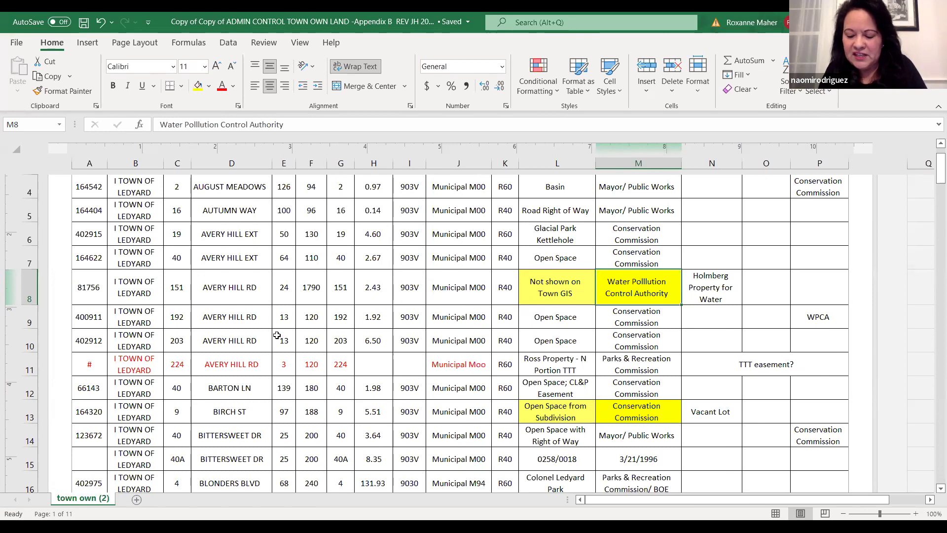
{"action": "left_click", "coordinate": [261, 413]}
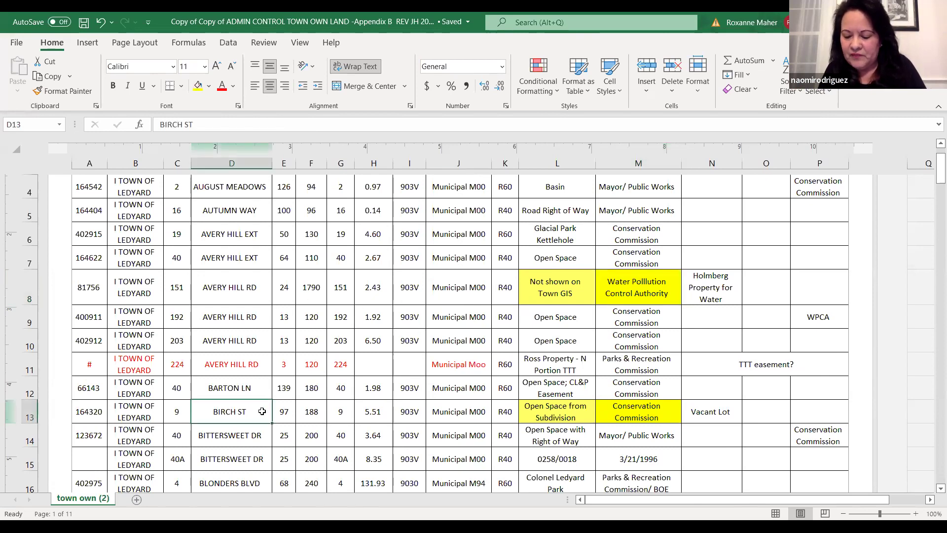
{"action": "scroll", "coordinate": [261, 413], "scroll_direction": "down", "scroll_amount": 1}
{"action": "scroll", "coordinate": [262, 411], "scroll_direction": "down", "scroll_amount": 1}
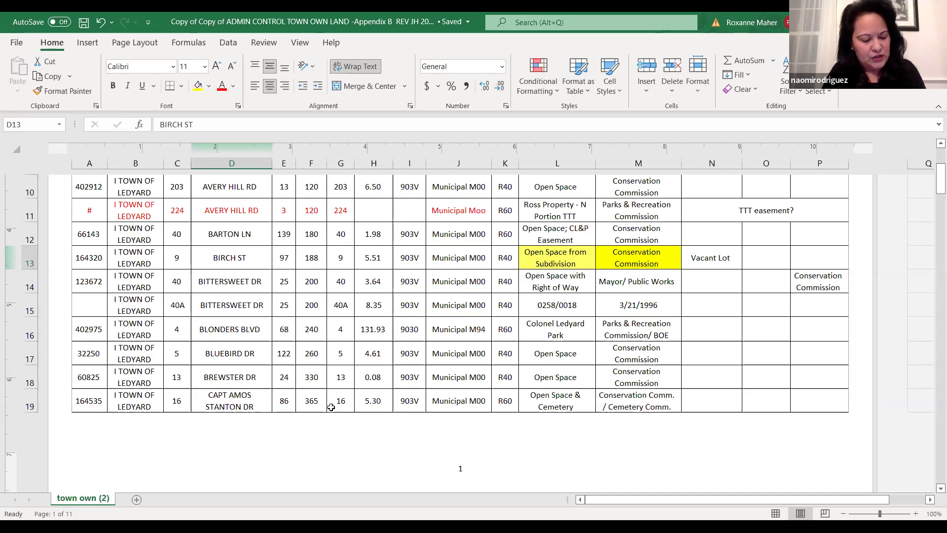
{"action": "left_click_drag", "start_coordinate": [90, 282], "coordinate": [656, 289]}
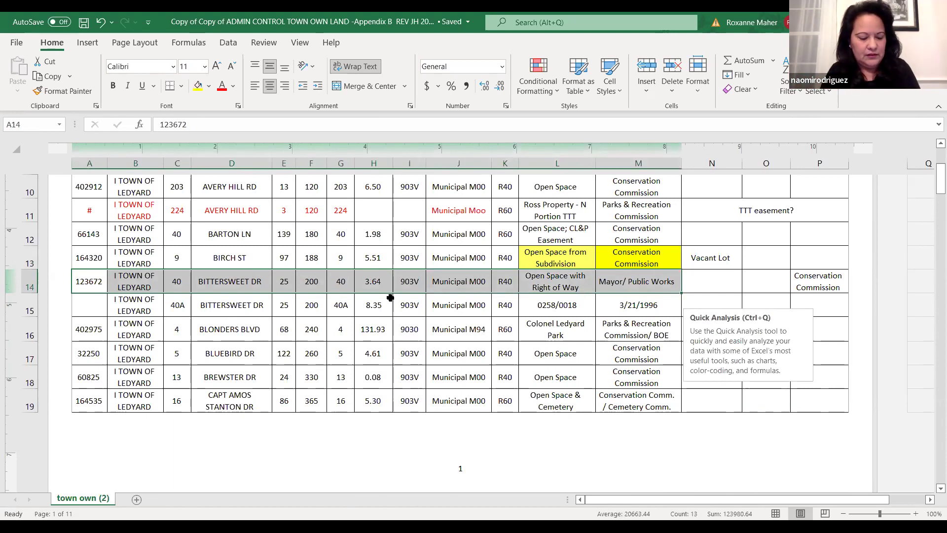
{"action": "right_click", "coordinate": [266, 282]}
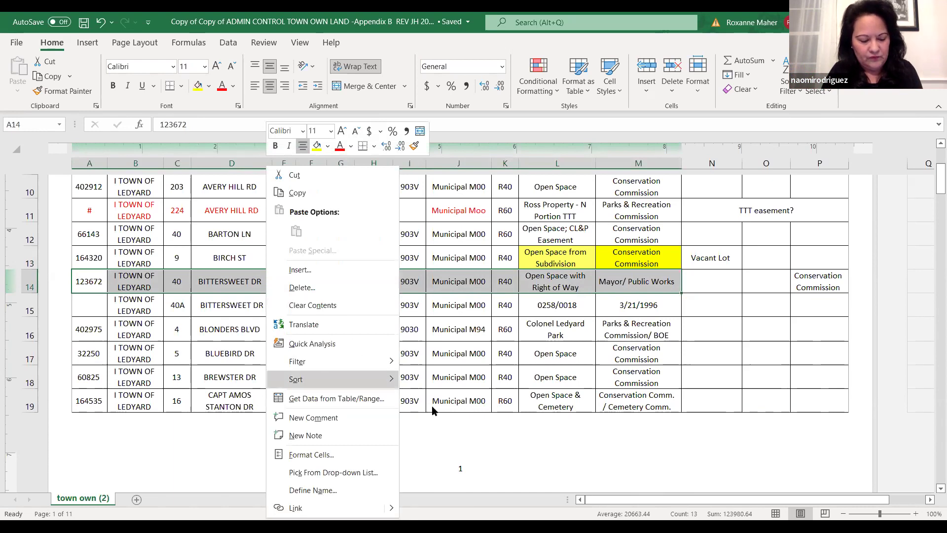
{"action": "left_click", "coordinate": [526, 438]}
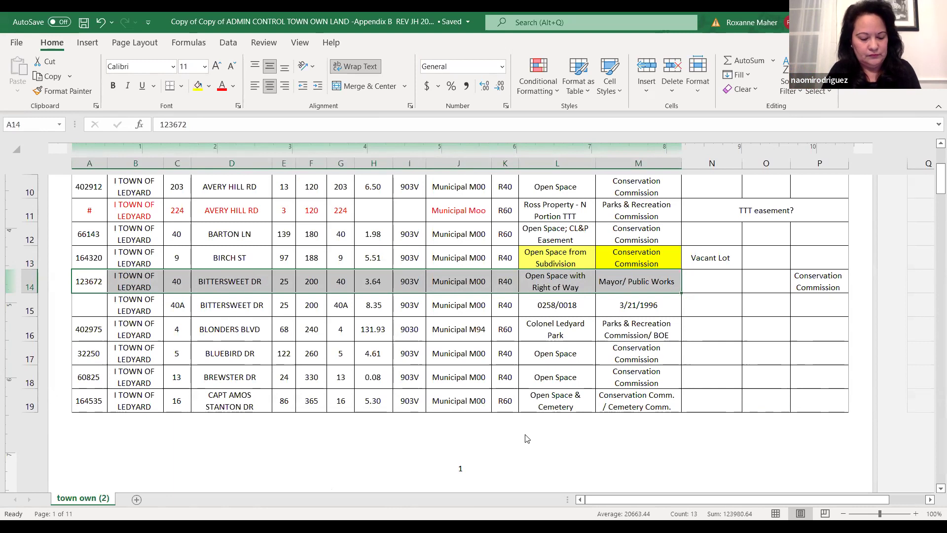
{"action": "left_click", "coordinate": [712, 401]}
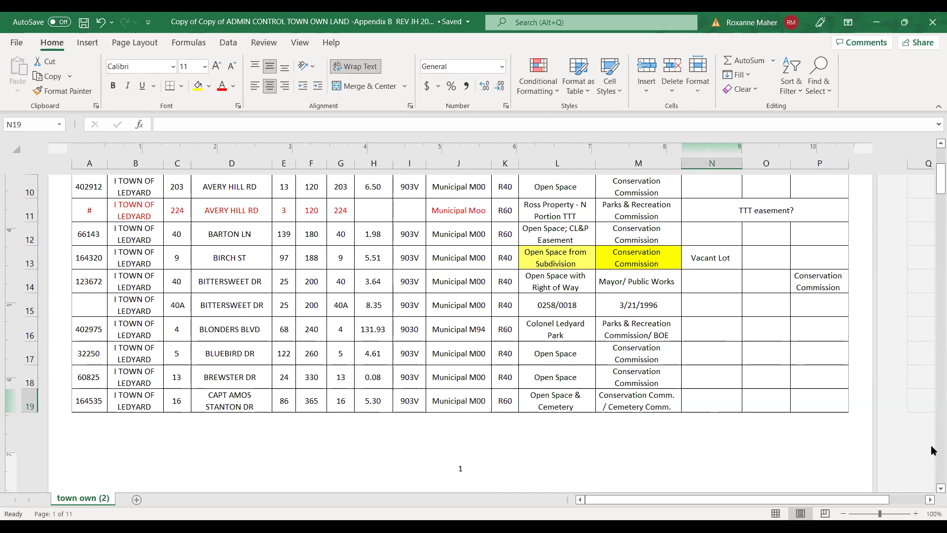
Apply strikethrough to the Bittersweet Dr property entry in cells A14:M14
{"action": "left_click_drag", "start_coordinate": [78, 278], "coordinate": [661, 281]}
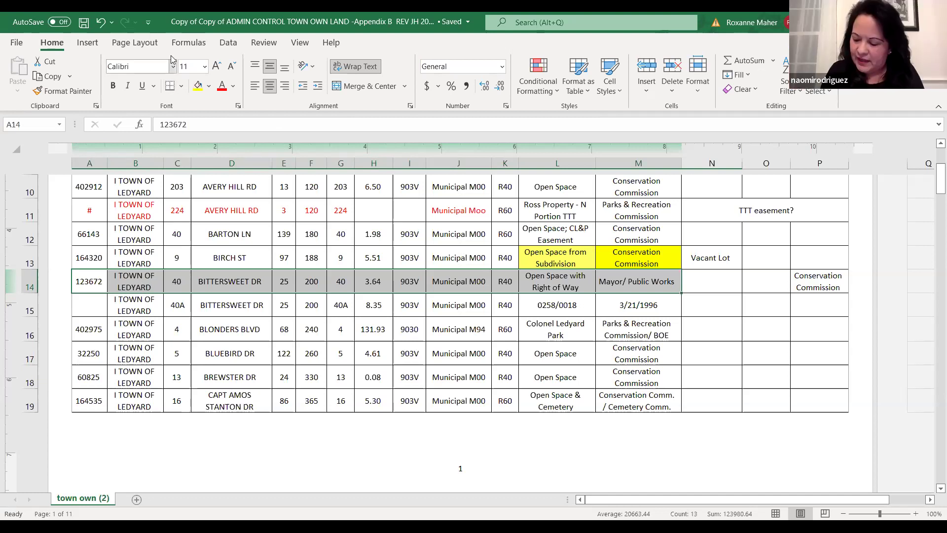
{"action": "left_click", "coordinate": [189, 42]}
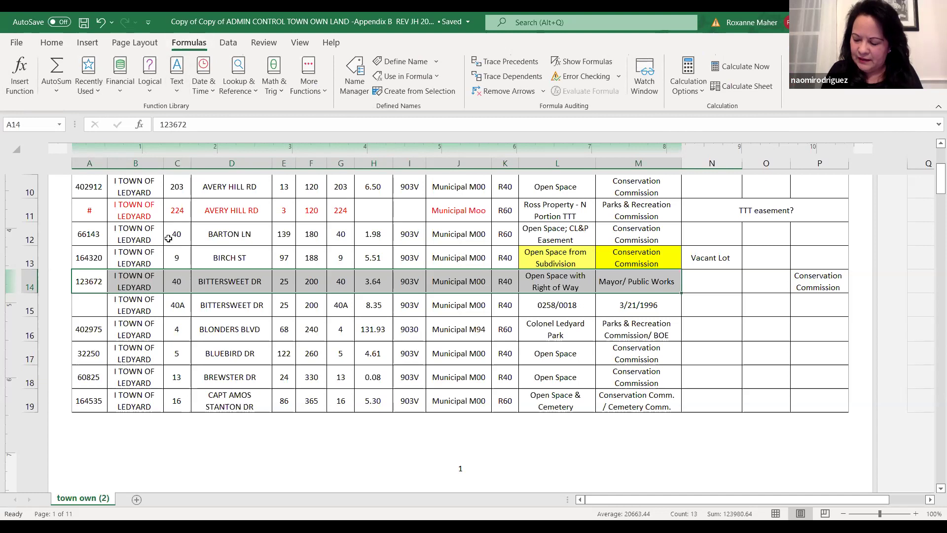
{"action": "right_click", "coordinate": [104, 284]}
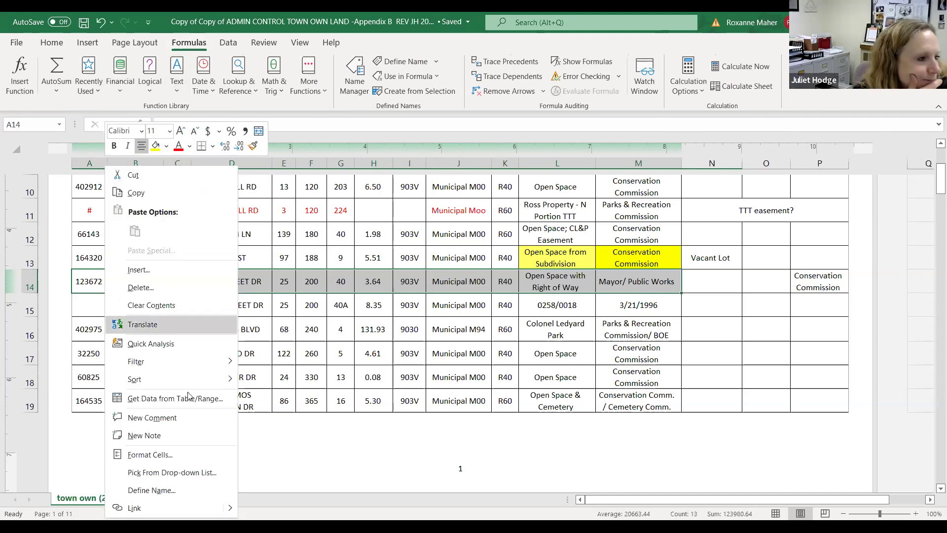
{"action": "left_click", "coordinate": [169, 454]}
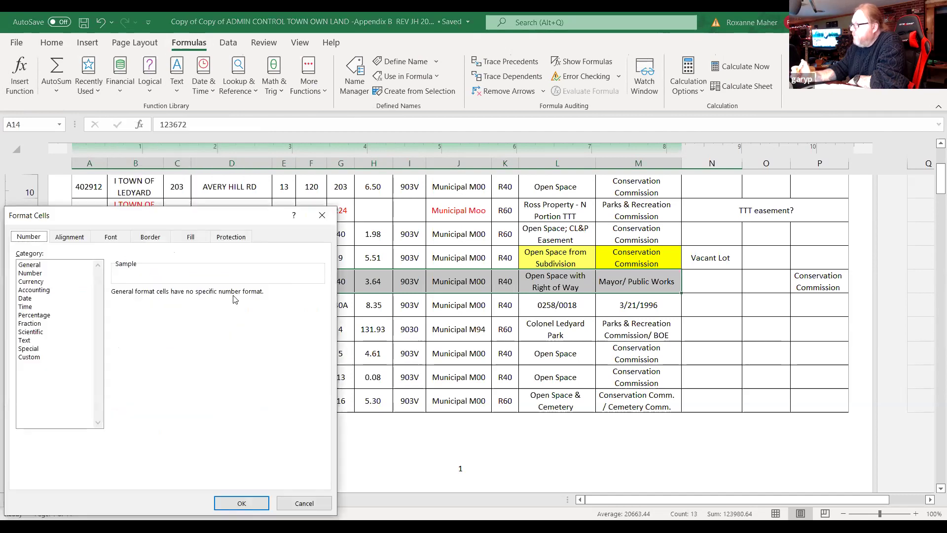
{"action": "left_click", "coordinate": [117, 240]}
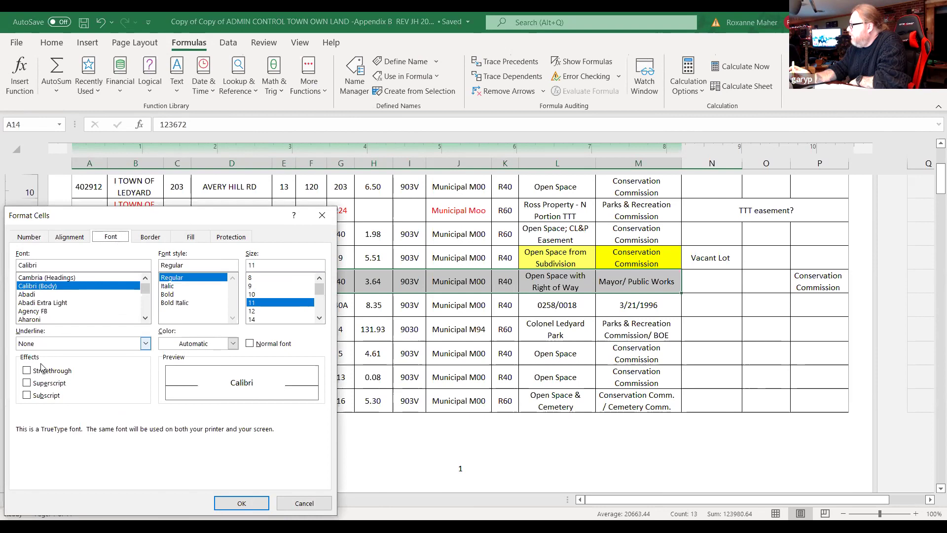
{"action": "left_click", "coordinate": [27, 370]}
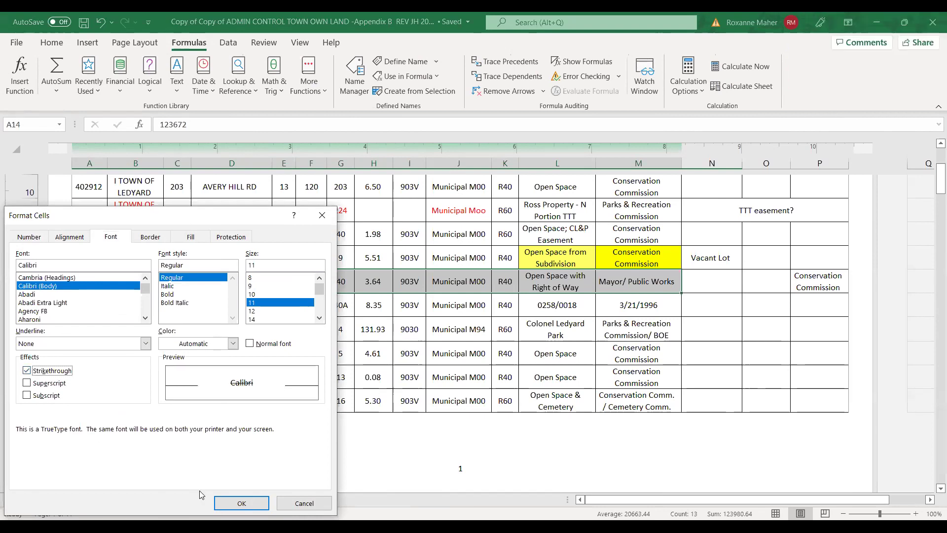
{"action": "left_click", "coordinate": [224, 503]}
{"action": "left_click_drag", "start_coordinate": [89, 281], "coordinate": [623, 283]}
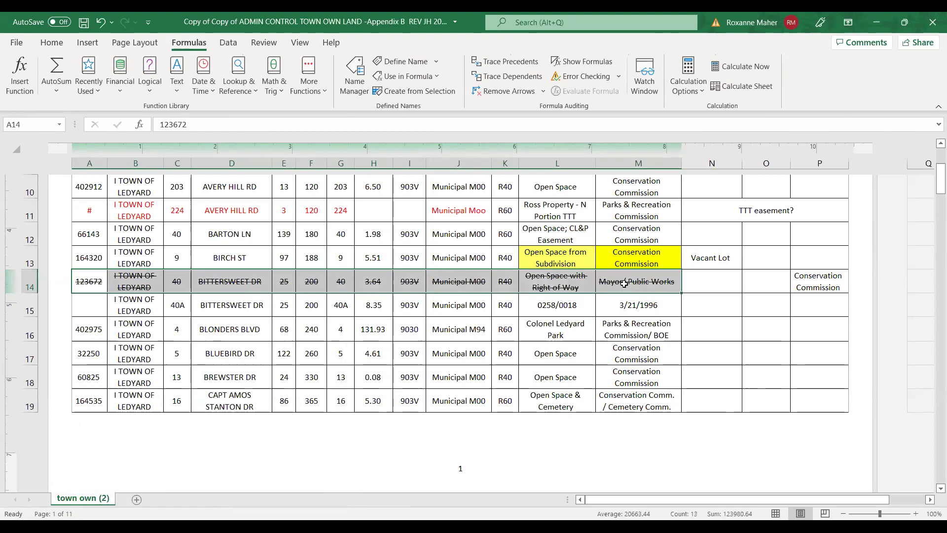
Set the font color of the struck-out Bittersweet Dr entry in cells A14:M14 to standard red
{"action": "right_click", "coordinate": [207, 281]}
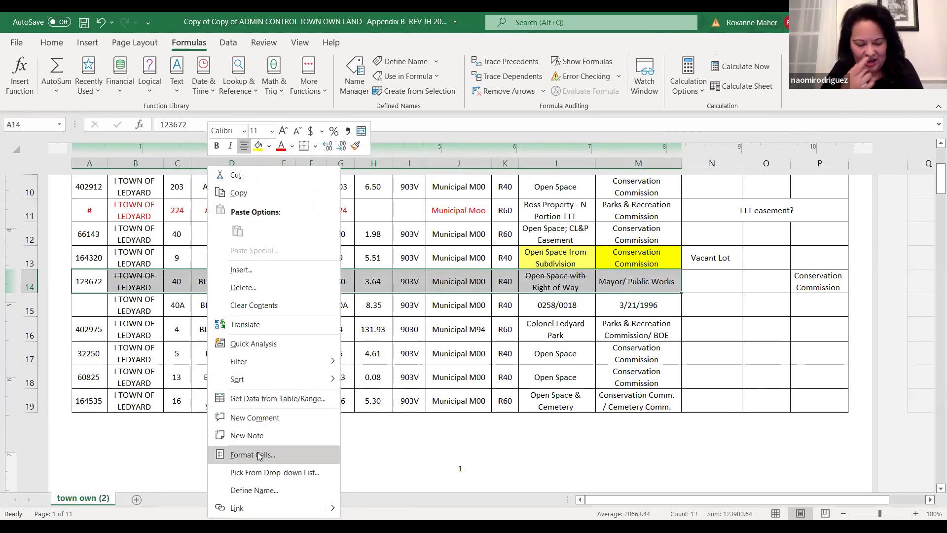
{"action": "left_click", "coordinate": [259, 455]}
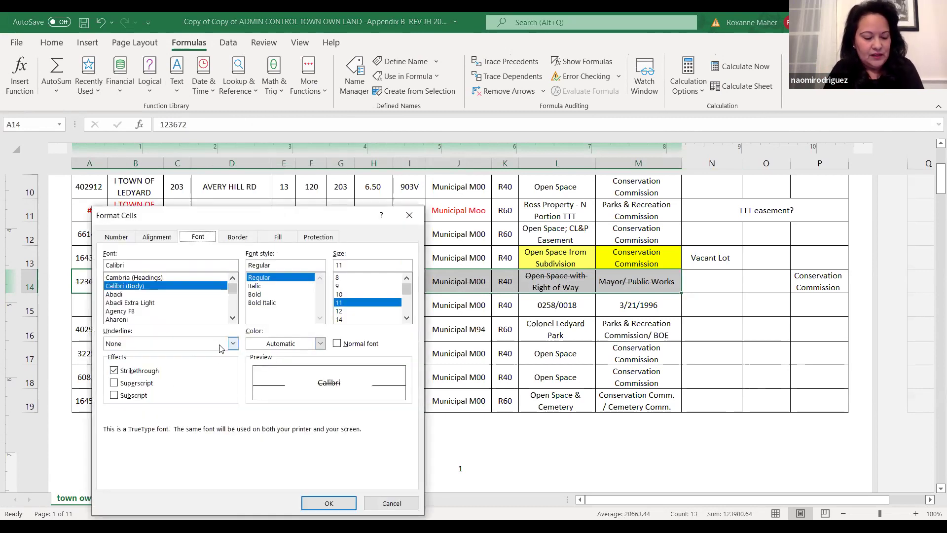
{"action": "left_click", "coordinate": [319, 344]}
{"action": "left_click", "coordinate": [320, 344]}
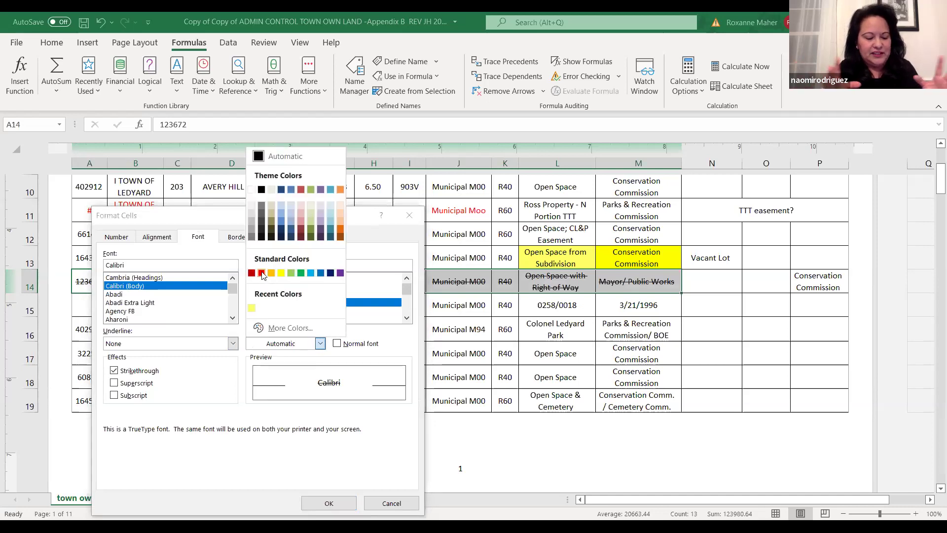
{"action": "left_click", "coordinate": [261, 273]}
{"action": "left_click", "coordinate": [328, 503]}
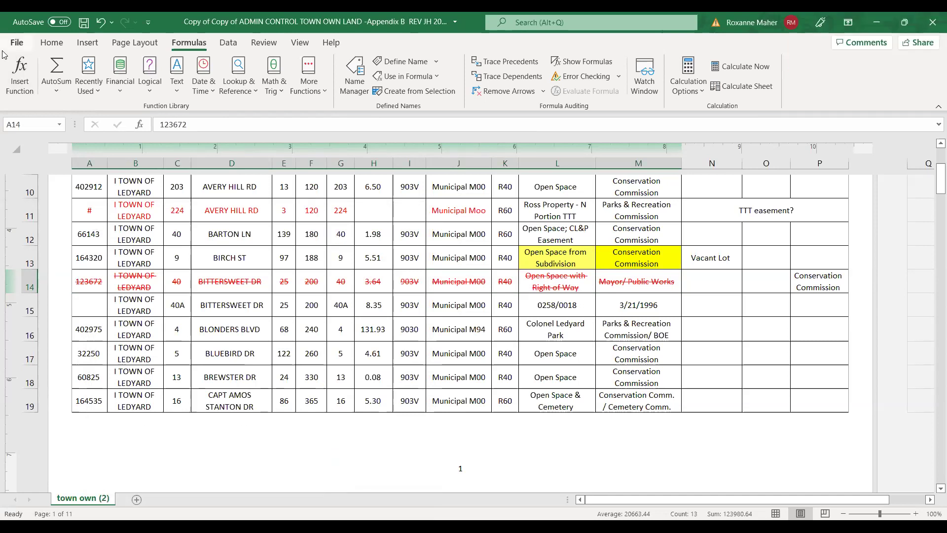
Save the workbook under its existing name in the LUPPW CMT folder on drive C:, replacing the earlier file
{"action": "left_click", "coordinate": [17, 44]}
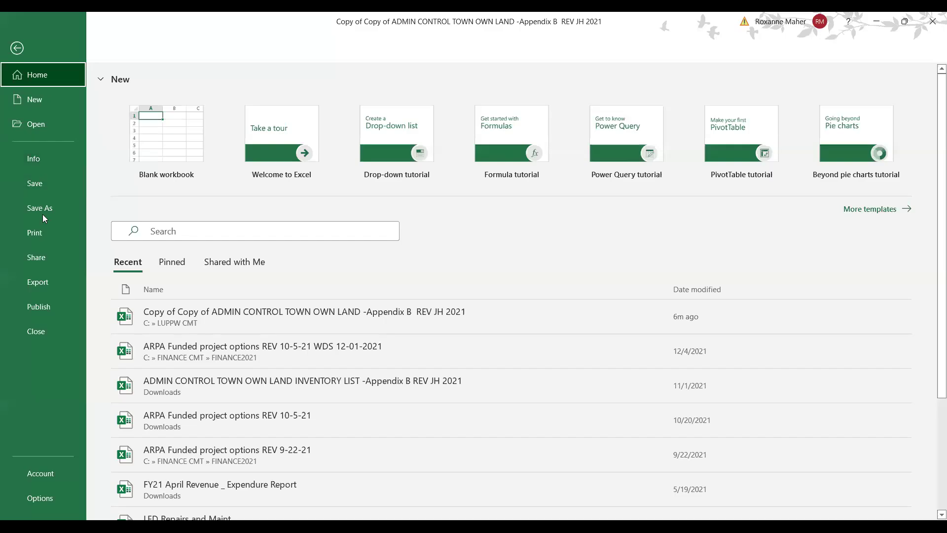
{"action": "left_click", "coordinate": [40, 207]}
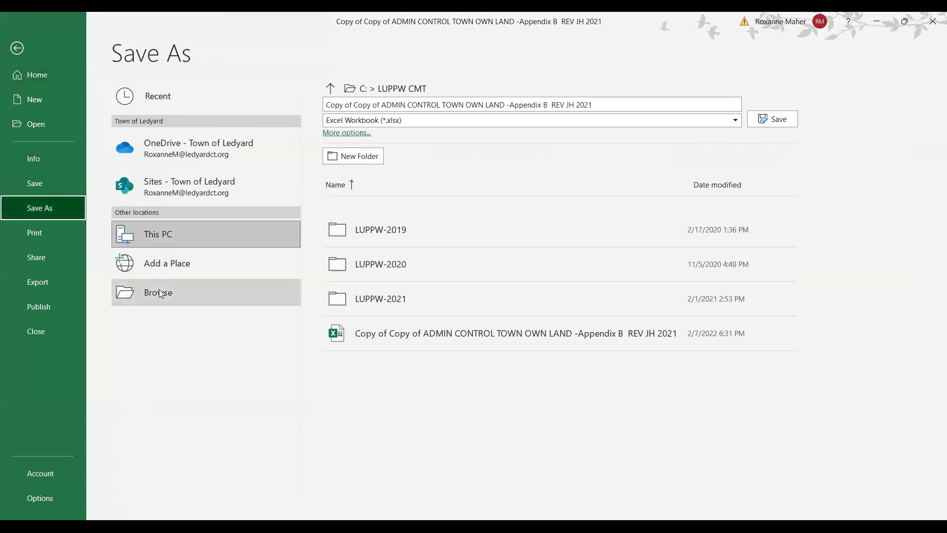
{"action": "left_click", "coordinate": [159, 293]}
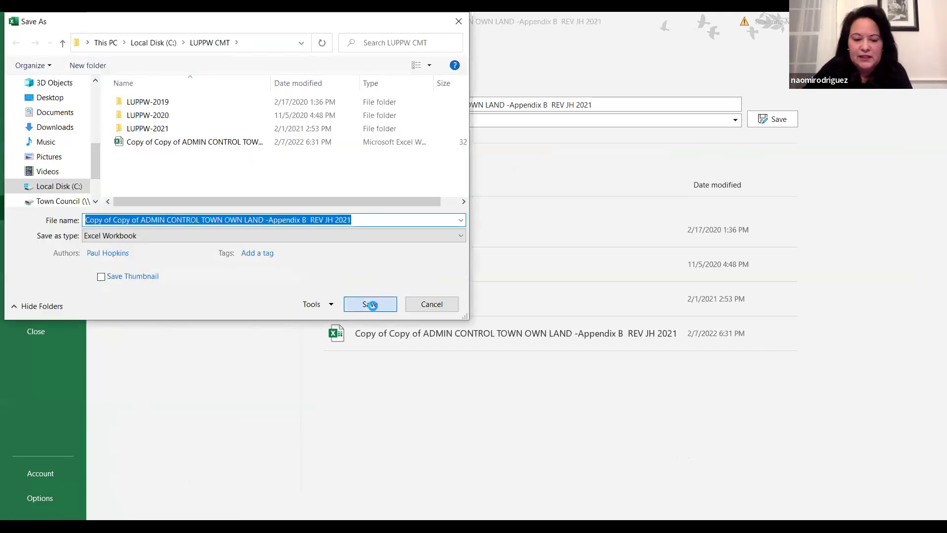
{"action": "left_click", "coordinate": [372, 306]}
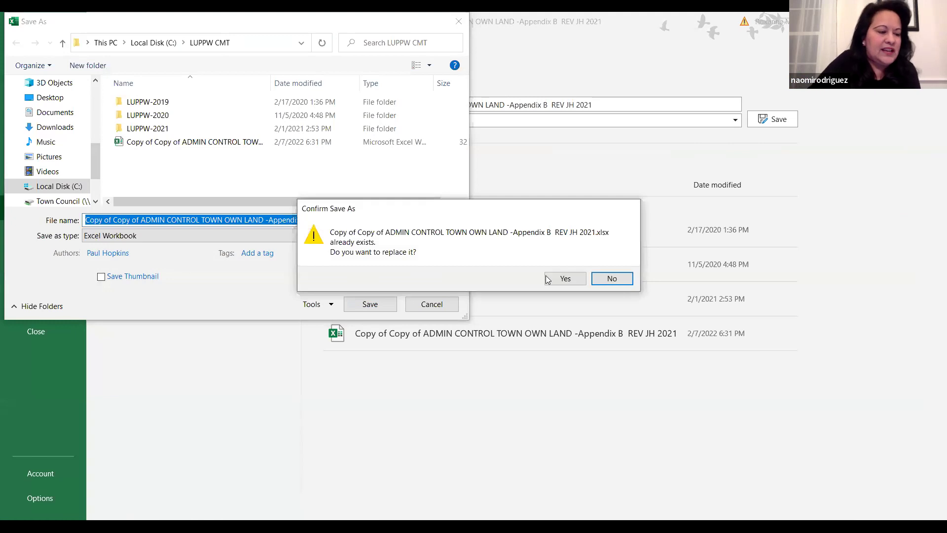
{"action": "left_click", "coordinate": [574, 278]}
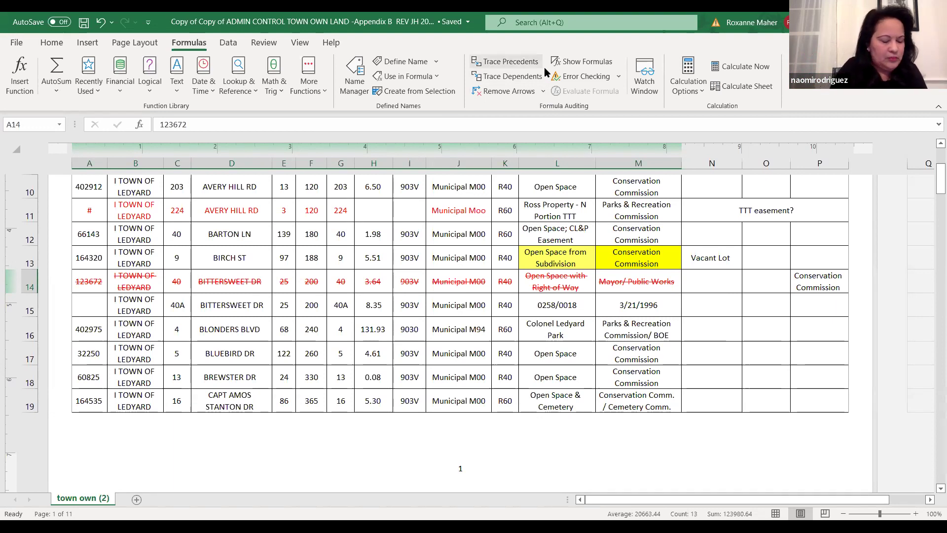
Choose a custom blue font color for the "Water Polllution Control Authority" text in cell M8
{"action": "scroll", "coordinate": [547, 72], "scroll_direction": "up", "scroll_amount": 2}
{"action": "scroll", "coordinate": [675, 191], "scroll_direction": "up", "scroll_amount": 2}
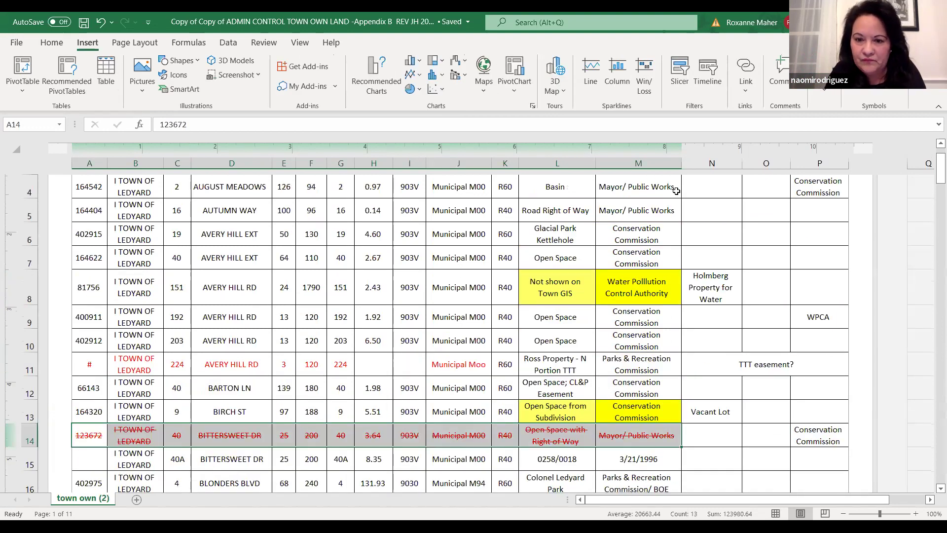
{"action": "double_click", "coordinate": [639, 283]}
{"action": "left_click_drag", "start_coordinate": [611, 282], "coordinate": [653, 287]}
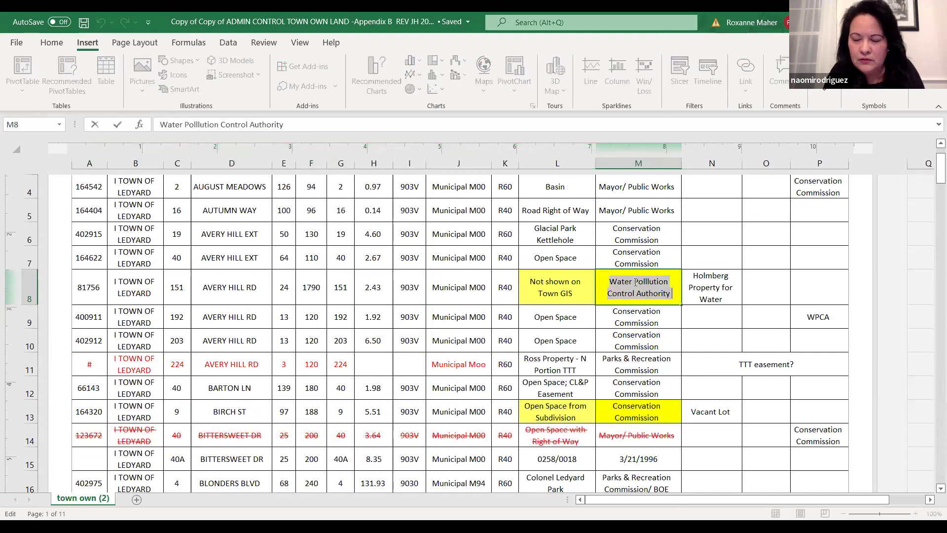
{"action": "right_click", "coordinate": [636, 282]}
{"action": "left_click", "coordinate": [650, 367]}
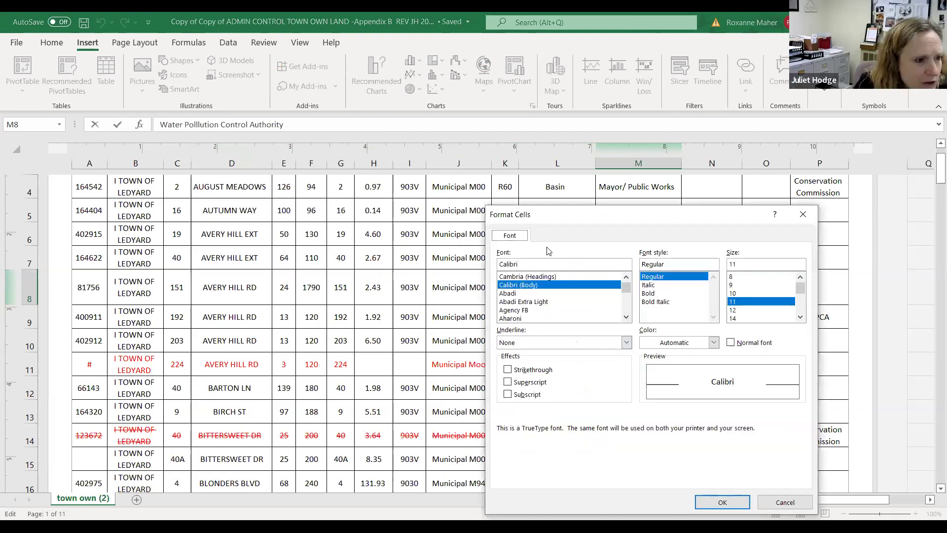
{"action": "left_click", "coordinate": [714, 342]}
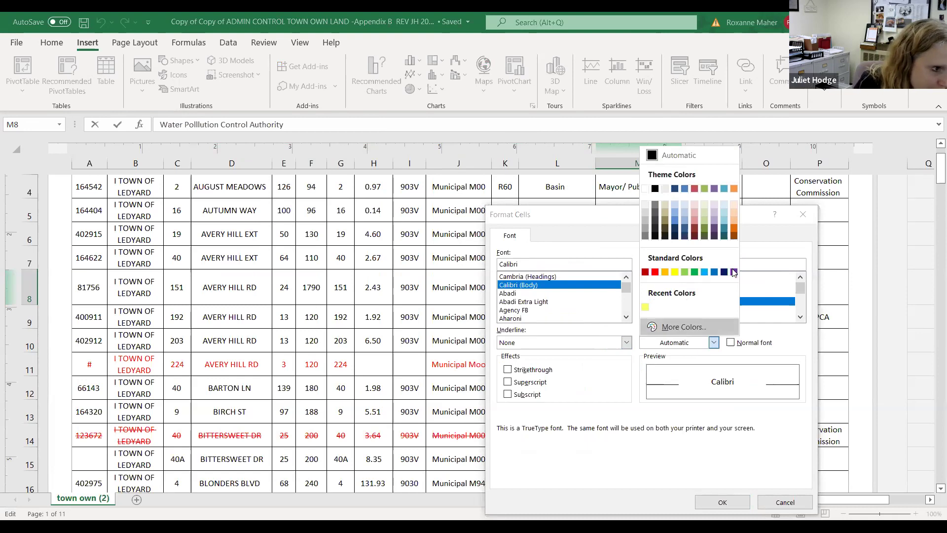
{"action": "left_click", "coordinate": [630, 326]}
{"action": "left_click", "coordinate": [625, 314]}
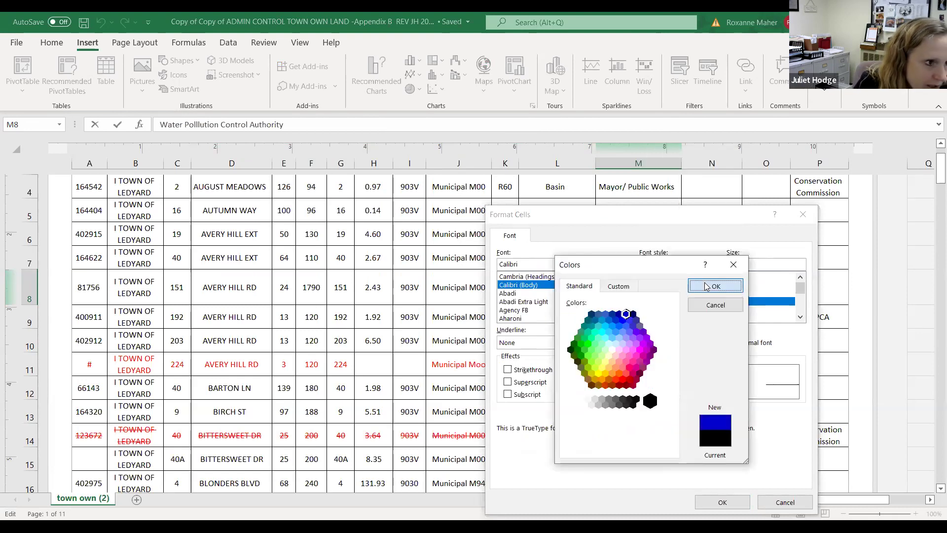
{"action": "left_click", "coordinate": [705, 286]}
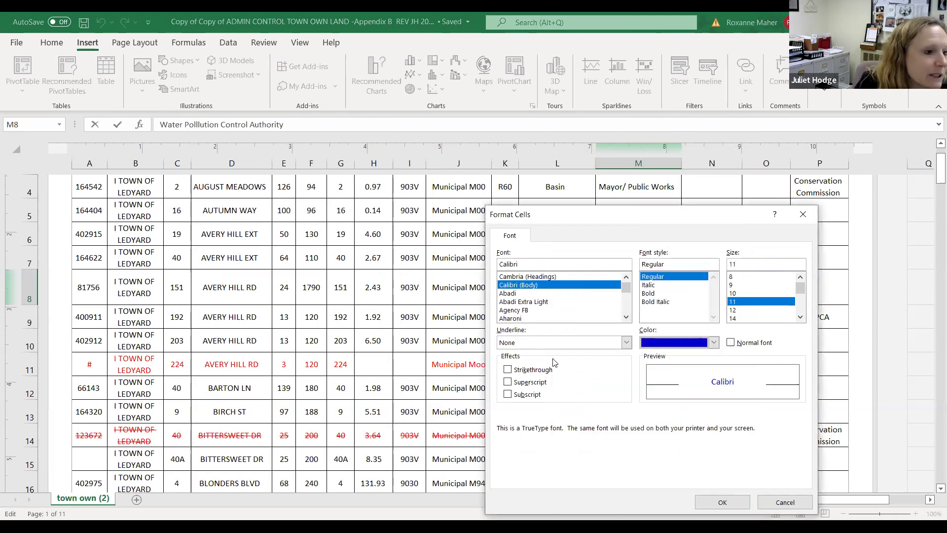
Set the text in cell M8 to bold italic, apply the font formatting, and save the workbook
{"action": "left_click", "coordinate": [655, 302]}
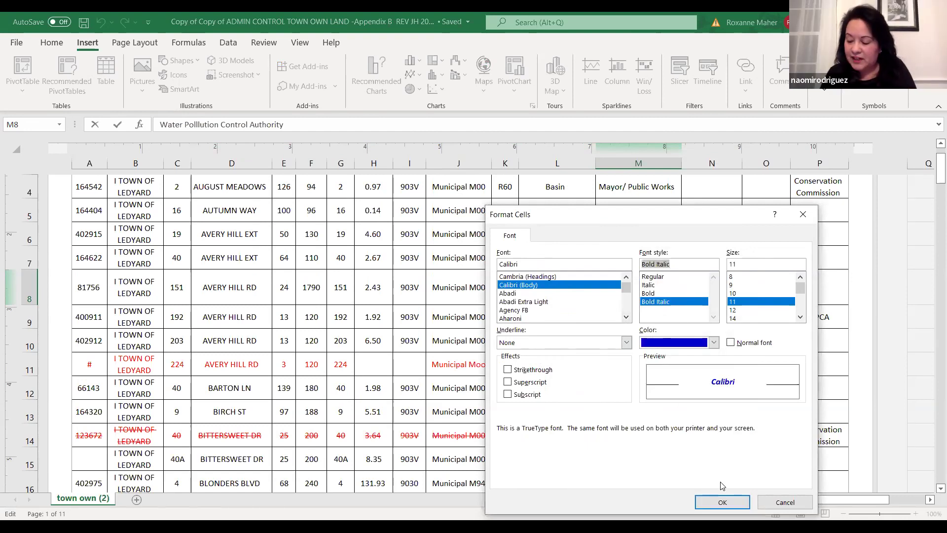
{"action": "left_click", "coordinate": [722, 502]}
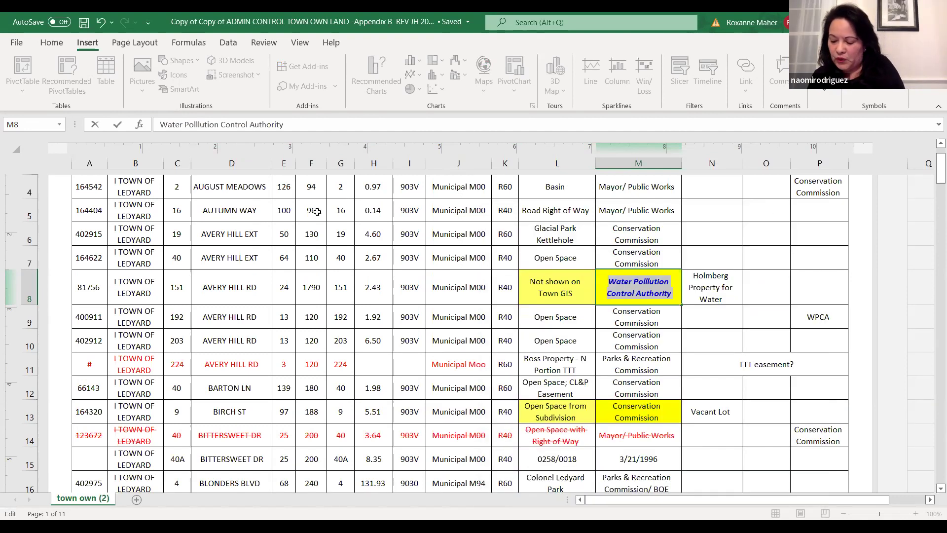
{"action": "left_click", "coordinate": [551, 367]}
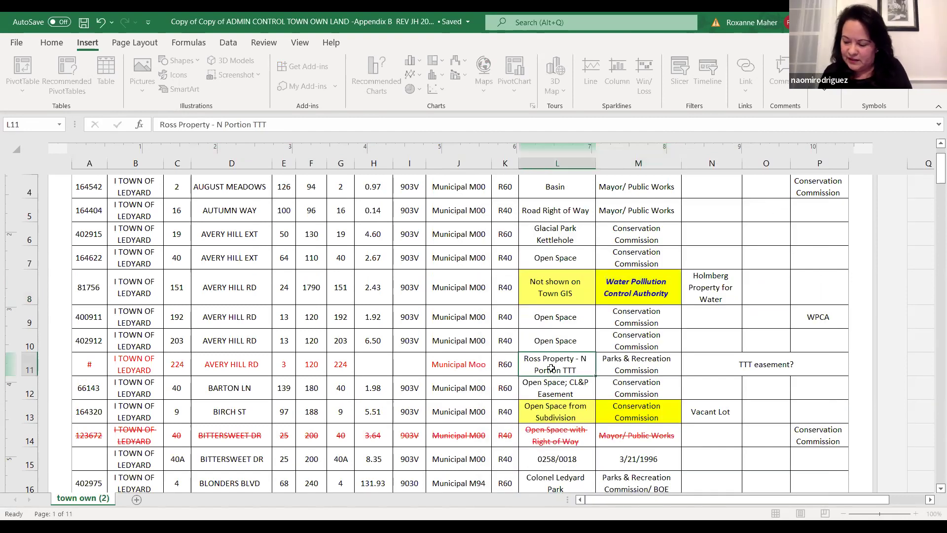
{"action": "left_click", "coordinate": [16, 47]}
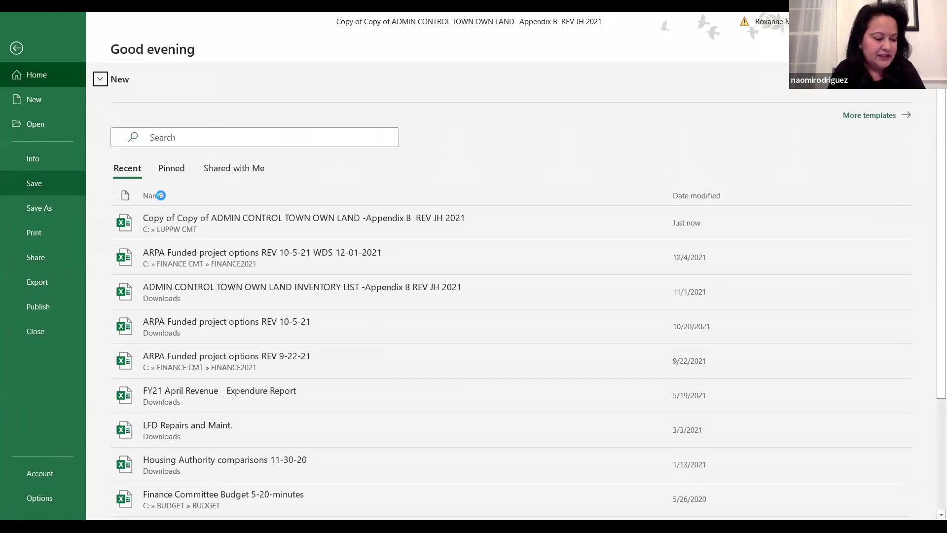
{"action": "left_click", "coordinate": [30, 182]}
{"action": "scroll", "coordinate": [518, 298], "scroll_direction": "down", "scroll_amount": 1}
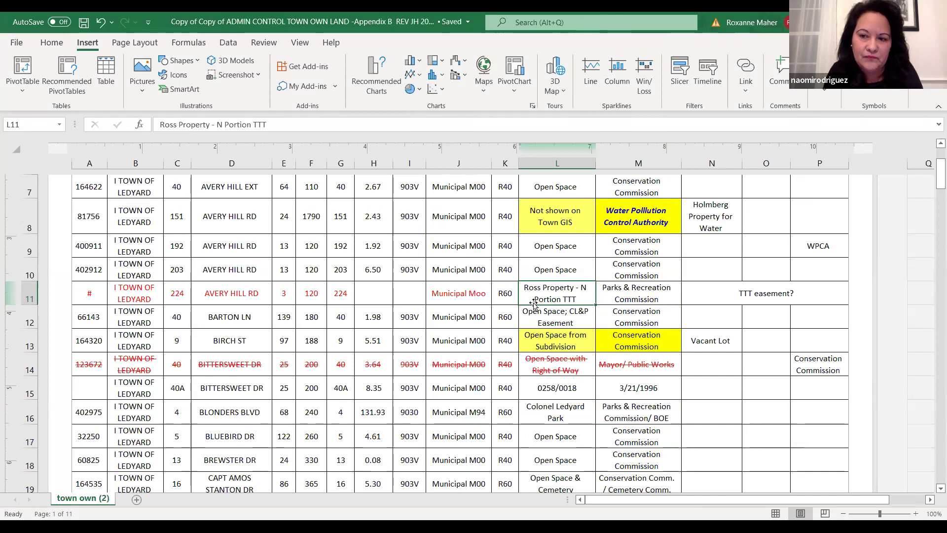
{"action": "double_click", "coordinate": [617, 387]}
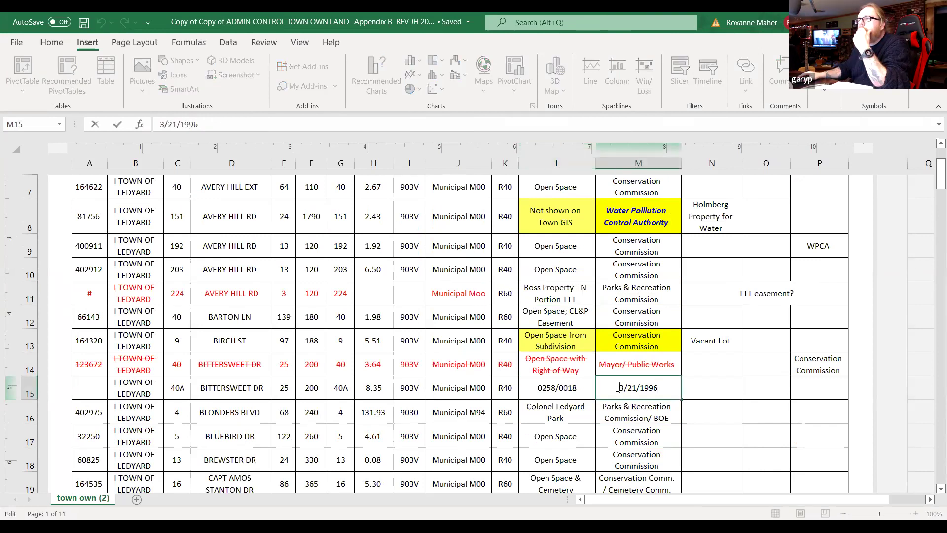
{"action": "left_click_drag", "start_coordinate": [613, 384], "coordinate": [660, 385]}
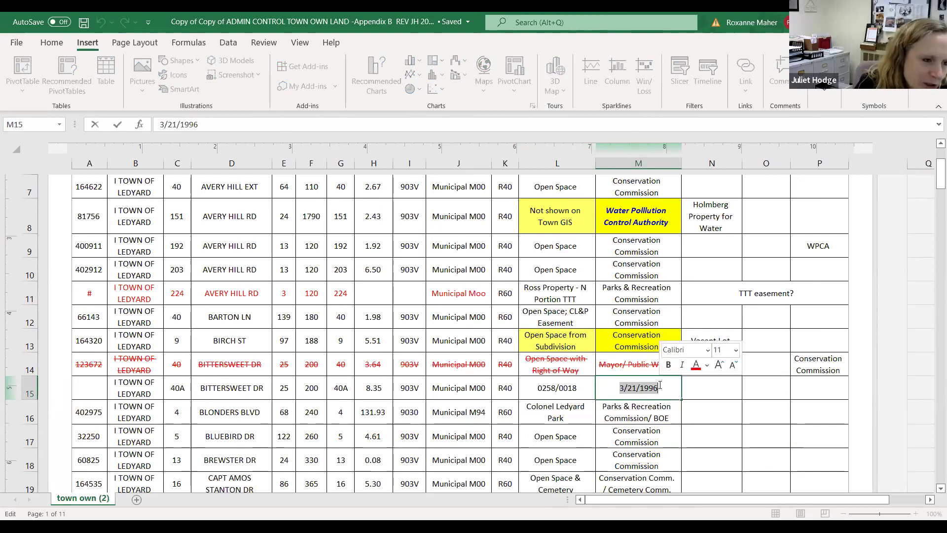
{"action": "key", "text": "Delete"}
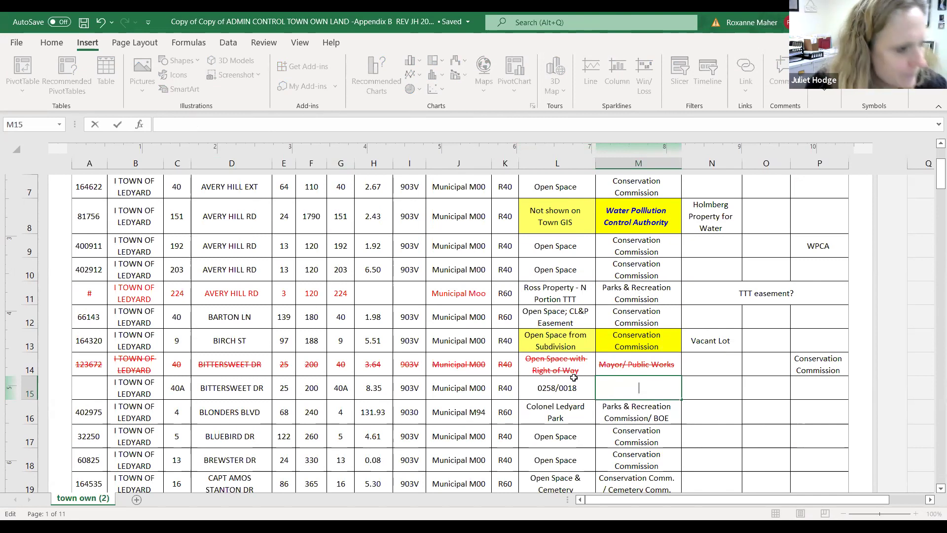
Set the font of the emptied cell M15 to bold italic in the recently used blue
{"action": "right_click", "coordinate": [616, 391]}
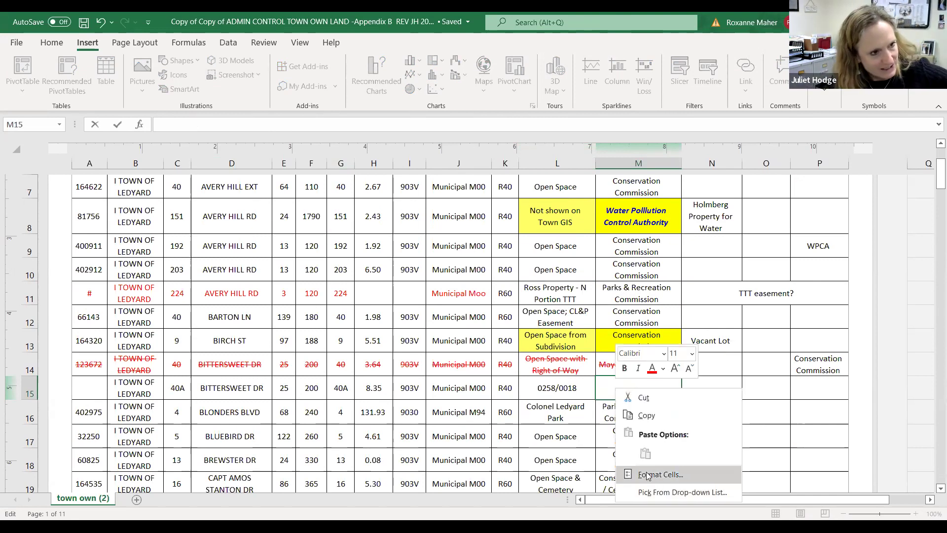
{"action": "left_click", "coordinate": [647, 474]}
{"action": "left_click", "coordinate": [711, 344]}
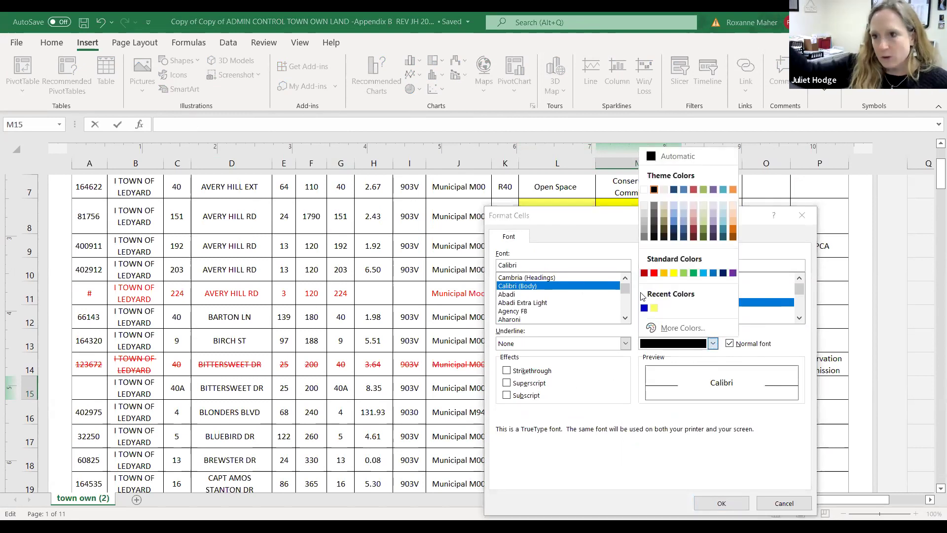
{"action": "left_click", "coordinate": [645, 308]}
{"action": "left_click", "coordinate": [656, 302]}
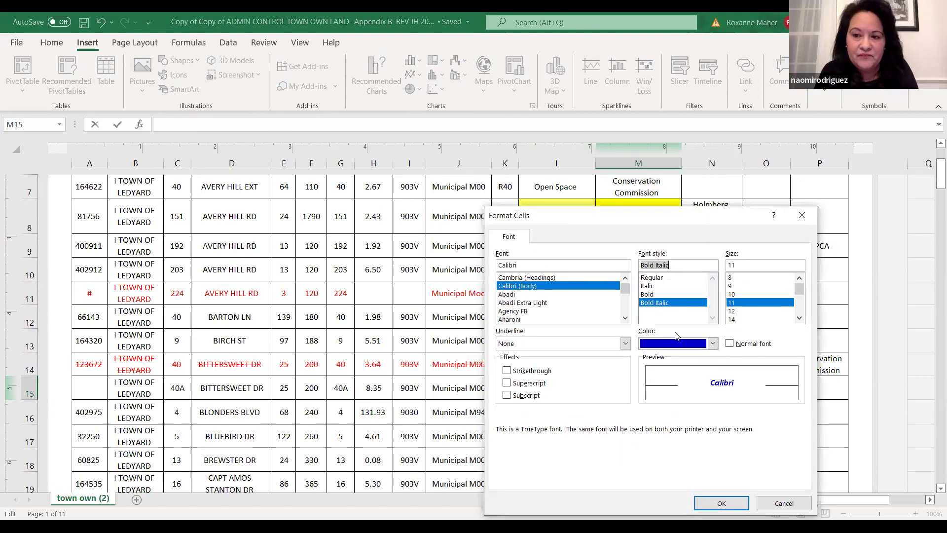
{"action": "left_click", "coordinate": [721, 502]}
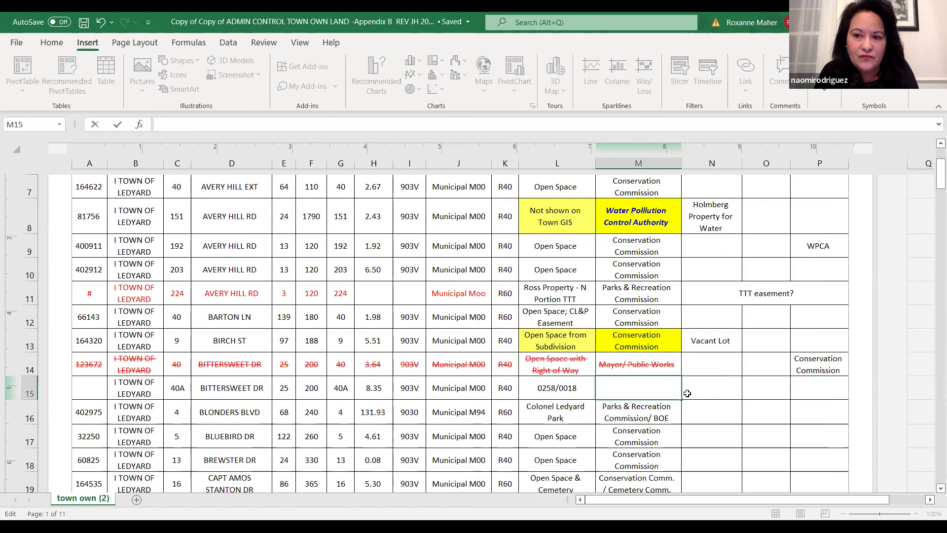
{"action": "type", "text": "Mayor"}
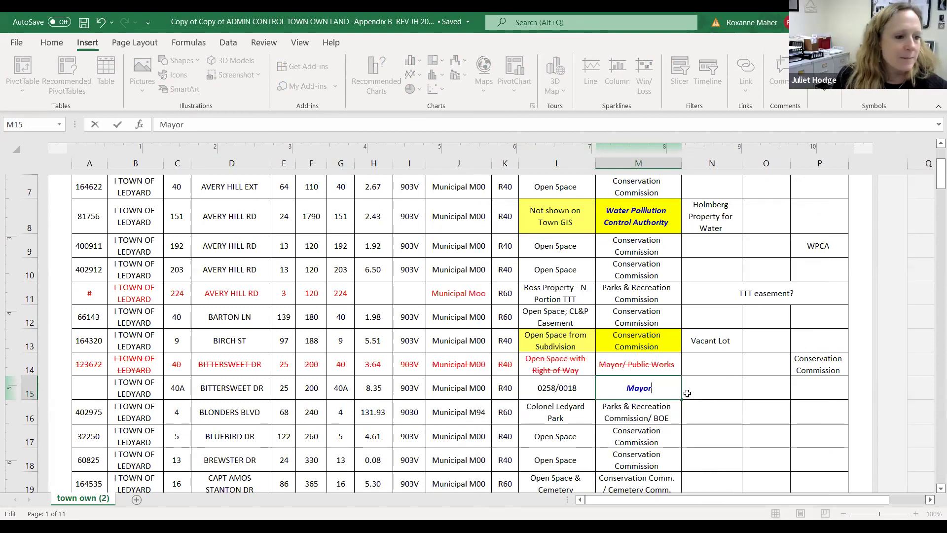
{"action": "type", "text": "/Public"}
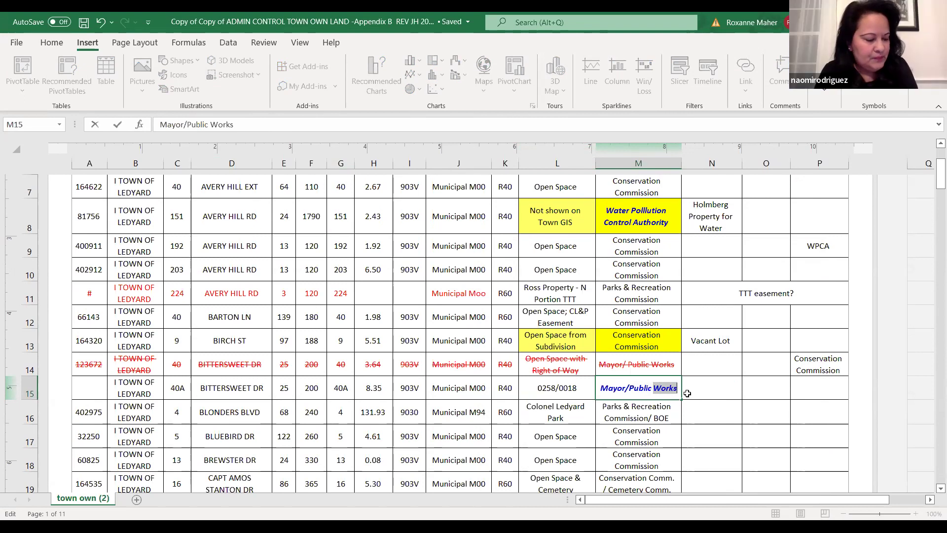
{"action": "left_click", "coordinate": [713, 389]}
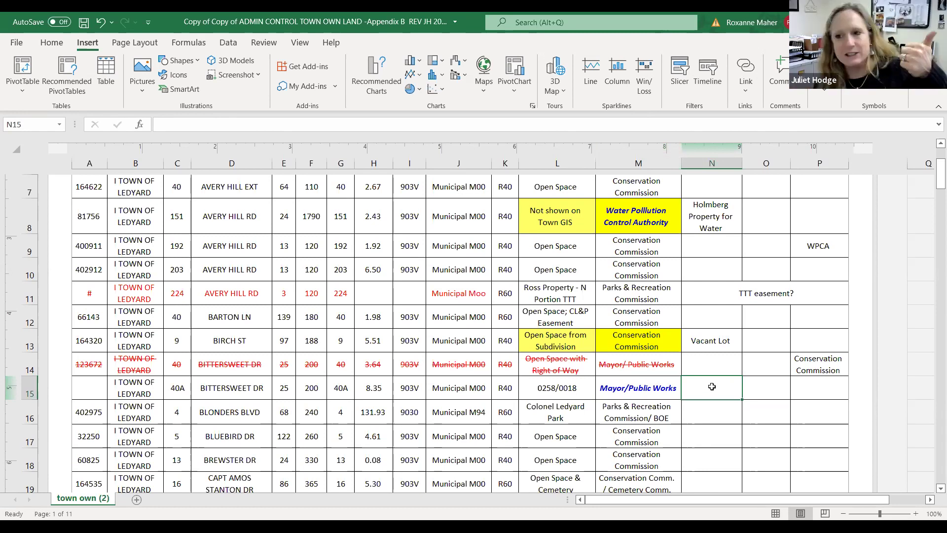
{"action": "double_click", "coordinate": [711, 386]}
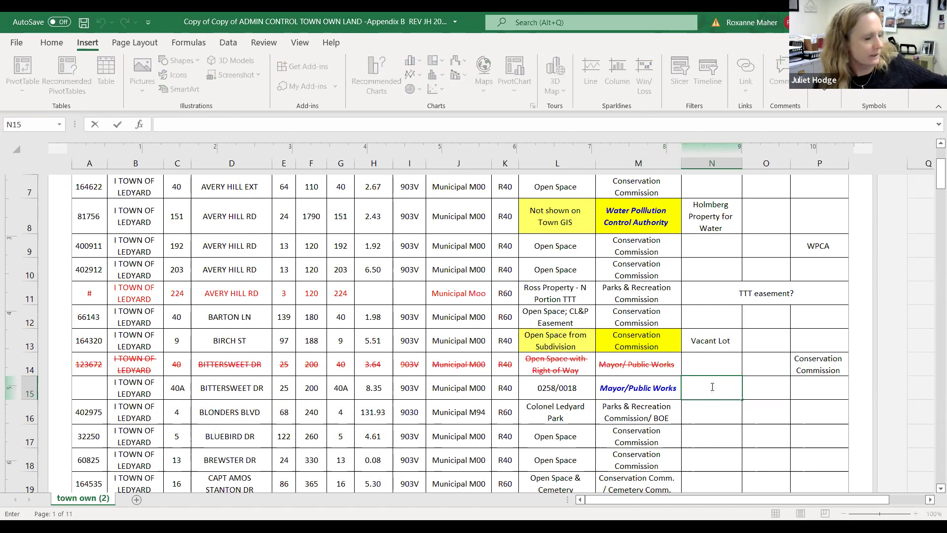
{"action": "type", "text": "open"}
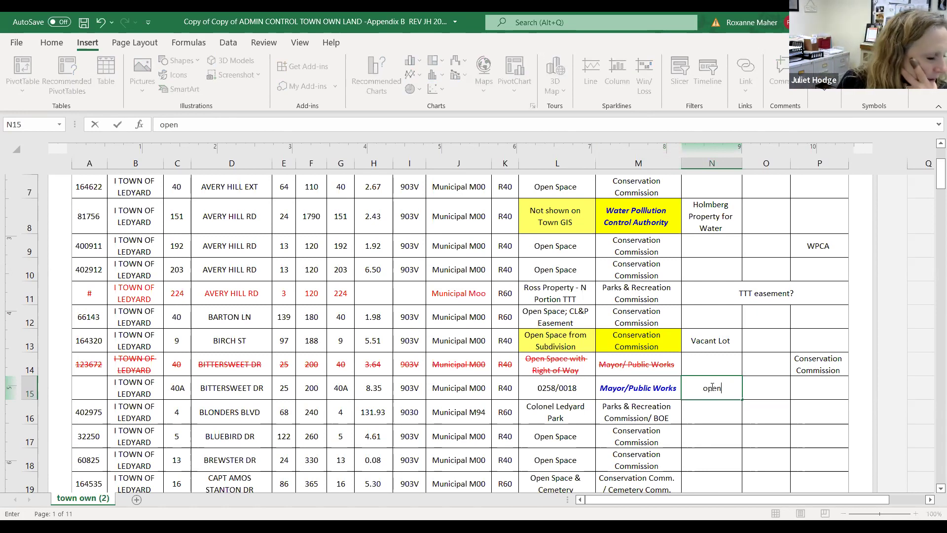
{"action": "key", "text": "BackSpace"}
{"action": "key", "text": "BackSpace"}
{"action": "key", "text": "BackSpace"}
{"action": "key", "text": "BackSpace"}
{"action": "key", "text": "BackSpace"}
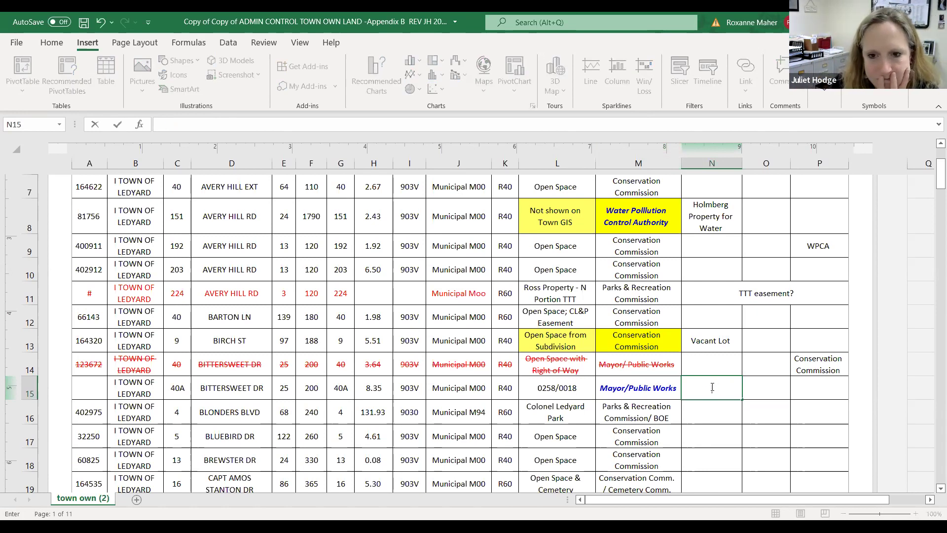
{"action": "type", "text": "Open S"}
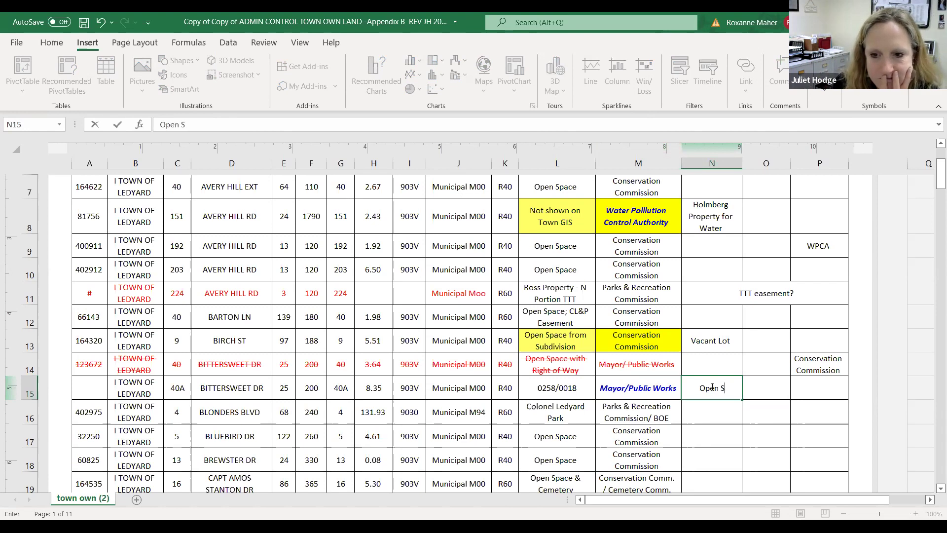
{"action": "type", "text": "pace/Rith"}
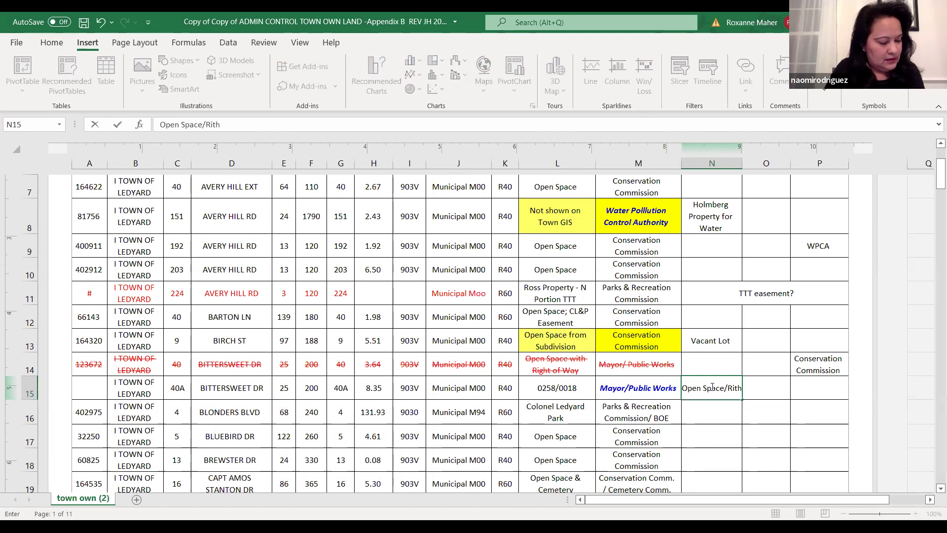
{"action": "type", "text": "-"}
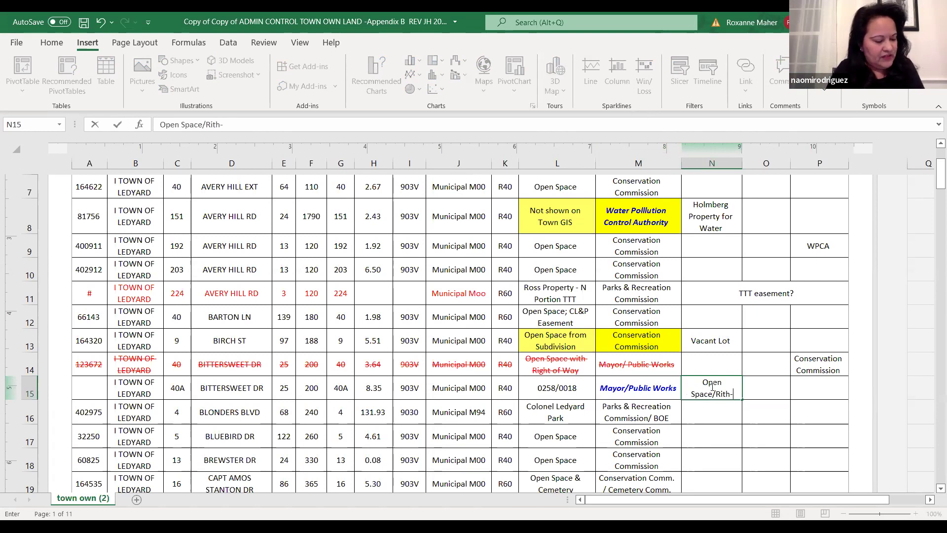
{"action": "type", "text": "of-way w"}
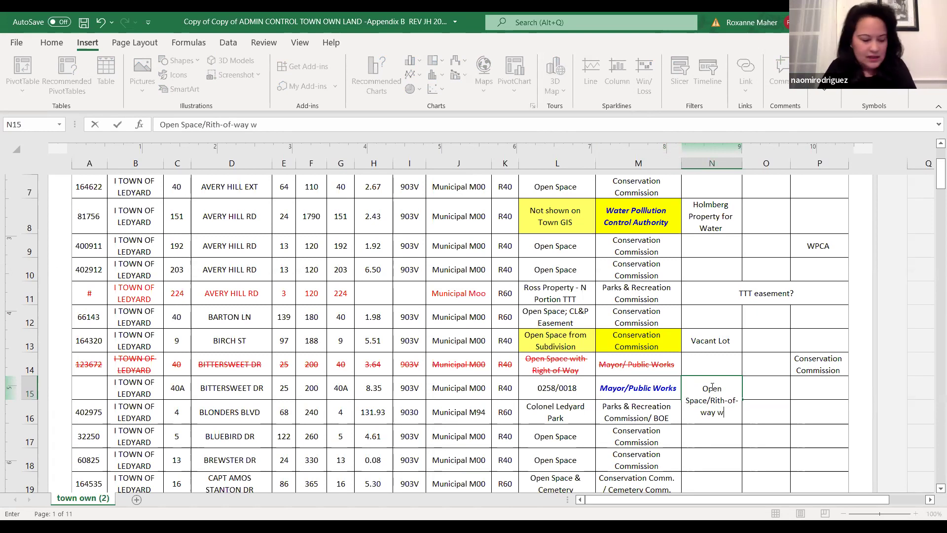
{"action": "type", "text": "/Bain"}
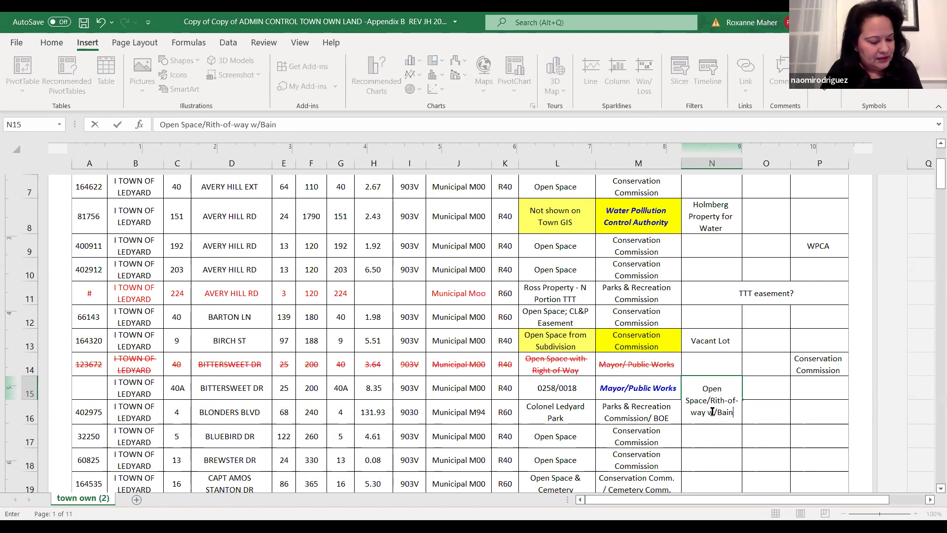
{"action": "key", "text": "Return"}
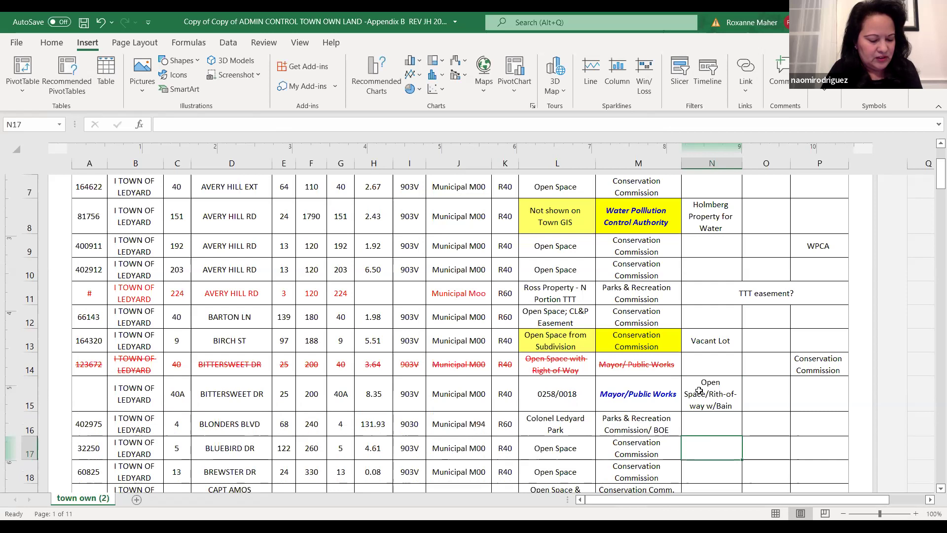
Correct the last word of the note in cell N15 to "Basin"
{"action": "double_click", "coordinate": [700, 384]}
{"action": "left_click_drag", "start_coordinate": [701, 384], "coordinate": [731, 405]}
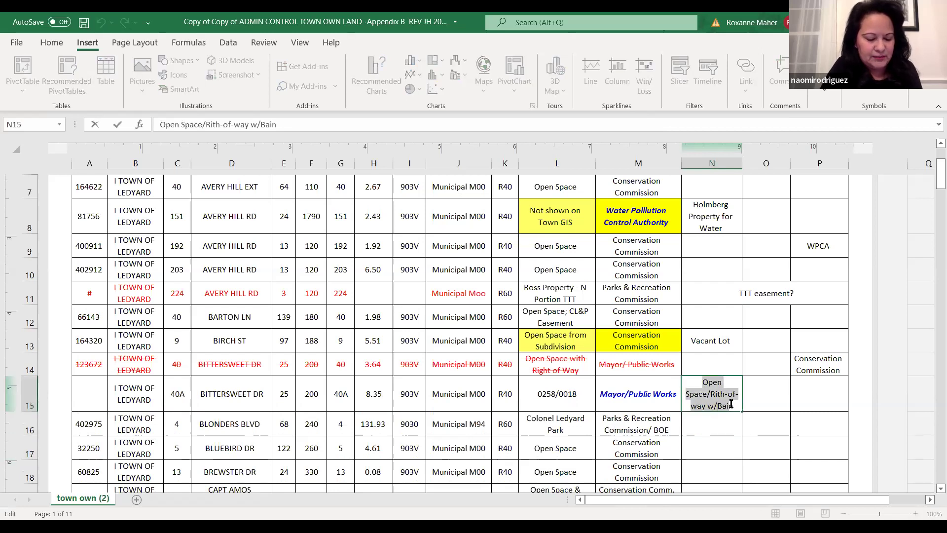
{"action": "left_click", "coordinate": [732, 405]}
{"action": "key", "text": "BackSpace"}
{"action": "key", "text": "BackSpace"}
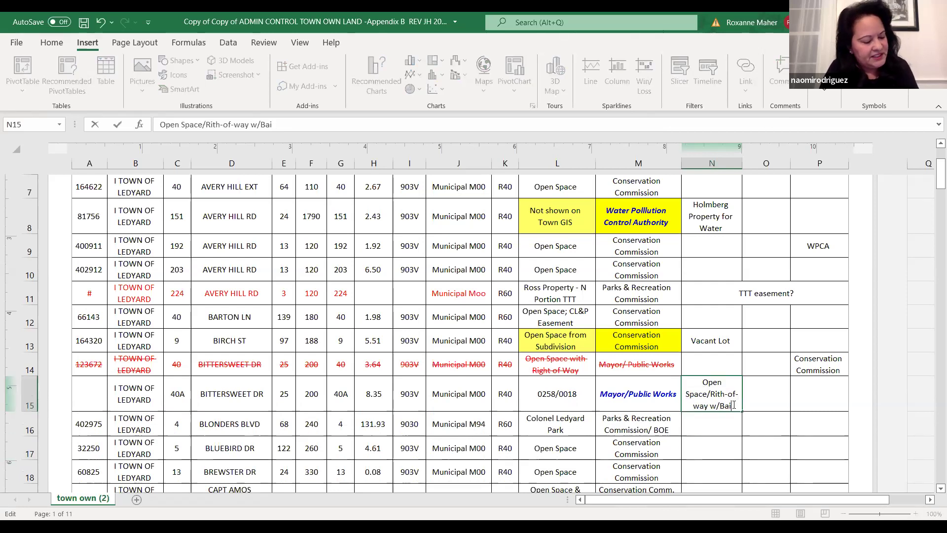
{"action": "type", "text": "sin"}
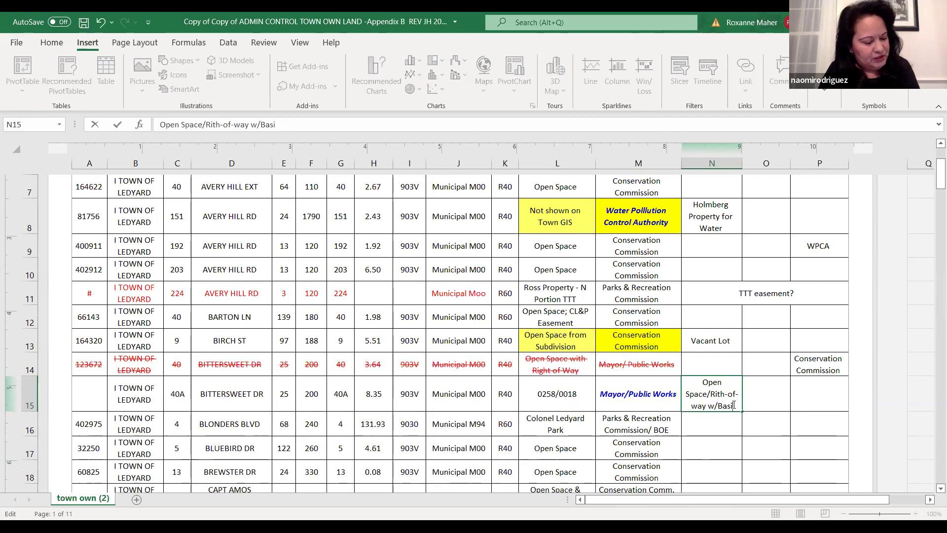
{"action": "left_click", "coordinate": [711, 387]}
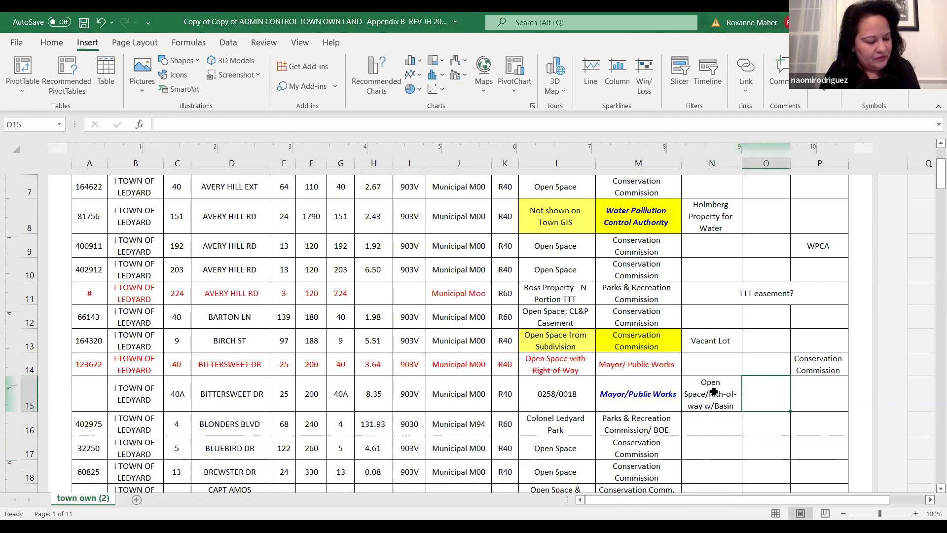
Format the note text in cell N15 as bold italic in the recently used blue
{"action": "left_click_drag", "start_coordinate": [702, 380], "coordinate": [735, 407]}
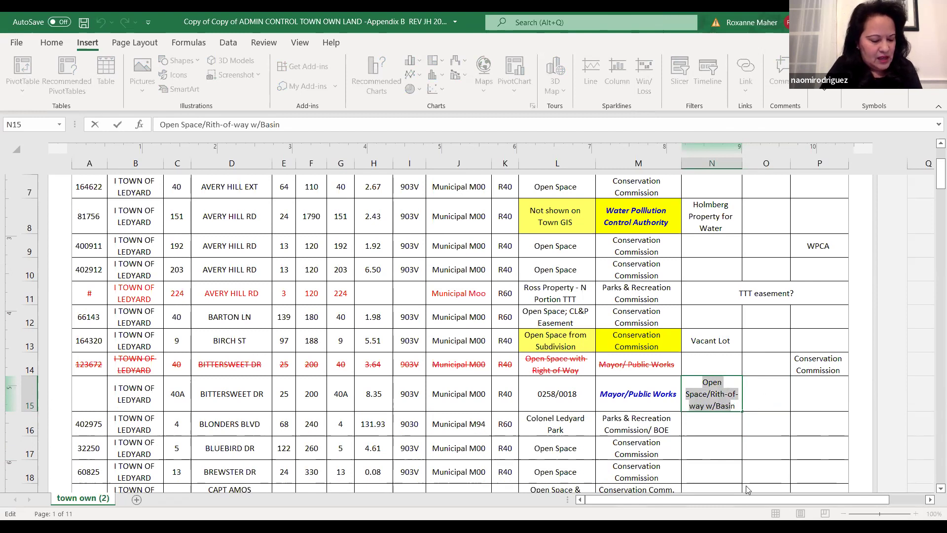
{"action": "key", "text": "shift+F10"}
{"action": "key", "text": "Return"}
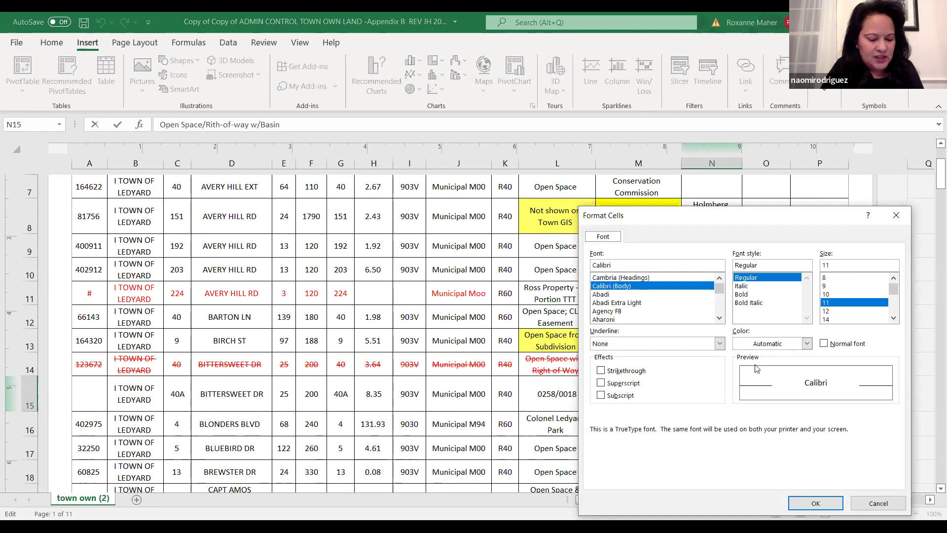
{"action": "left_click_drag", "start_coordinate": [696, 227], "coordinate": [599, 229]}
{"action": "left_click", "coordinate": [710, 346]}
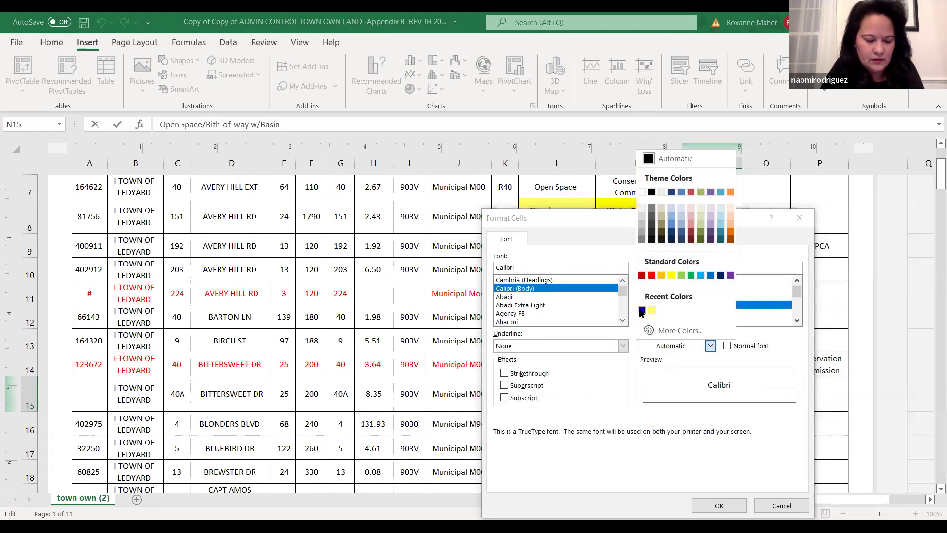
{"action": "left_click", "coordinate": [642, 305]}
{"action": "left_click", "coordinate": [651, 304]}
{"action": "left_click", "coordinate": [719, 505]}
{"action": "scroll", "coordinate": [609, 379], "scroll_direction": "down", "scroll_amount": 3}
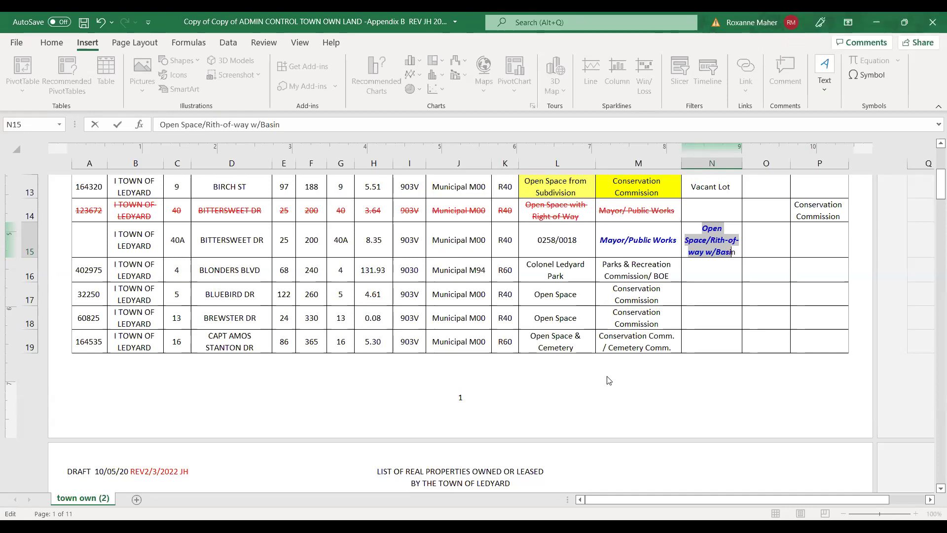
{"action": "left_click", "coordinate": [721, 336]}
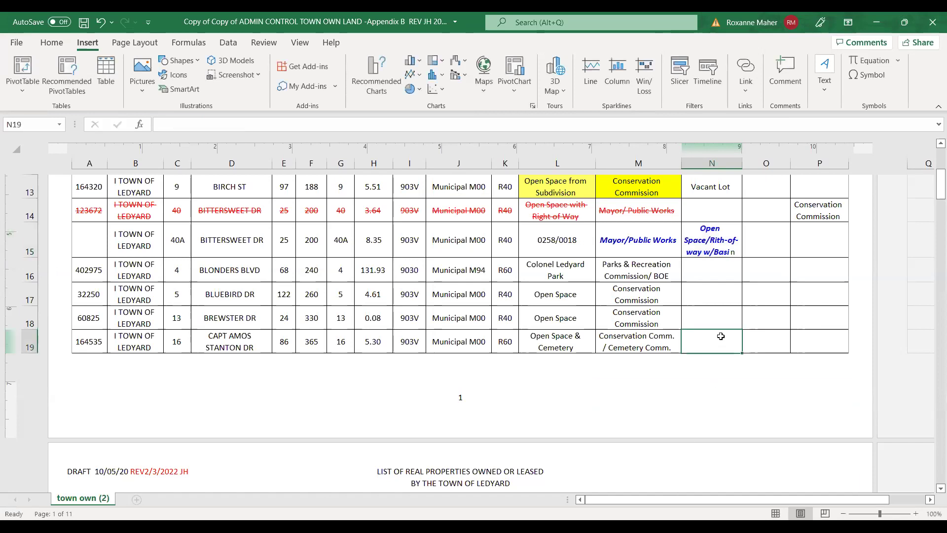
Apply the recently used blue font color to the word "Basin" at the end of the note in cell N15
{"action": "double_click", "coordinate": [728, 250]}
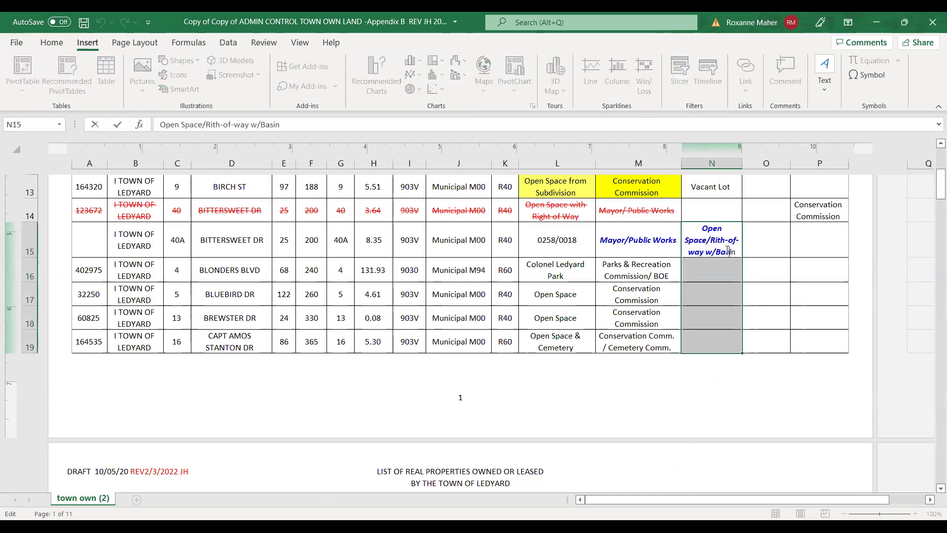
{"action": "left_click_drag", "start_coordinate": [715, 250], "coordinate": [741, 243]}
{"action": "right_click", "coordinate": [728, 247]}
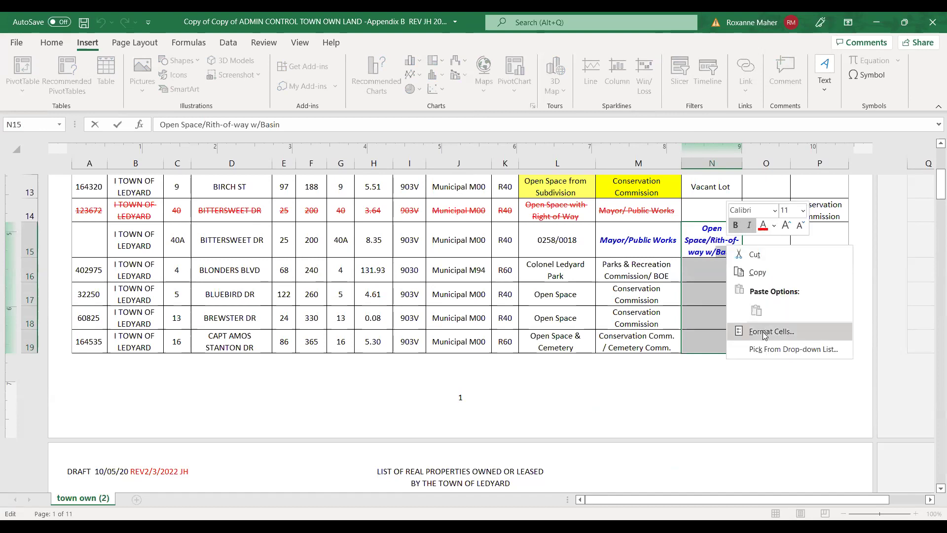
{"action": "left_click", "coordinate": [759, 331]}
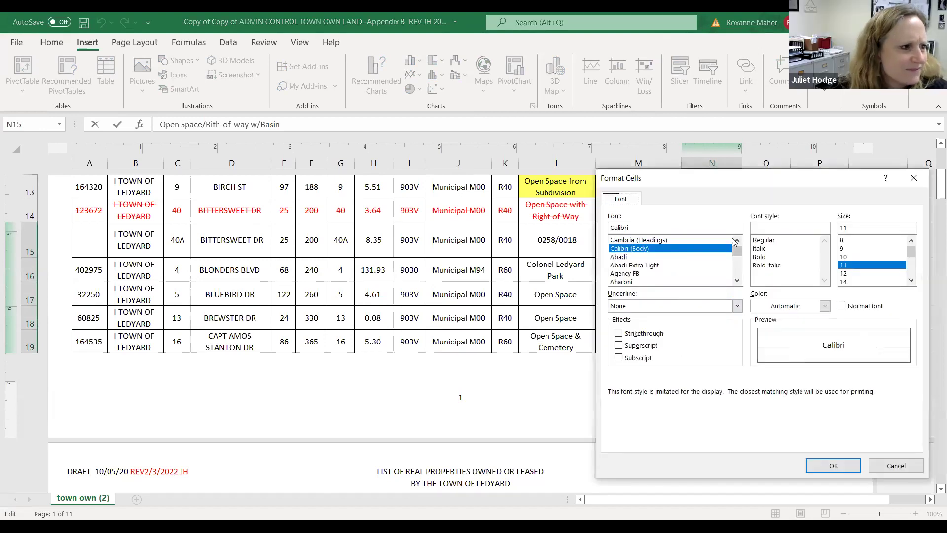
{"action": "left_click_drag", "start_coordinate": [702, 184], "coordinate": [578, 184]}
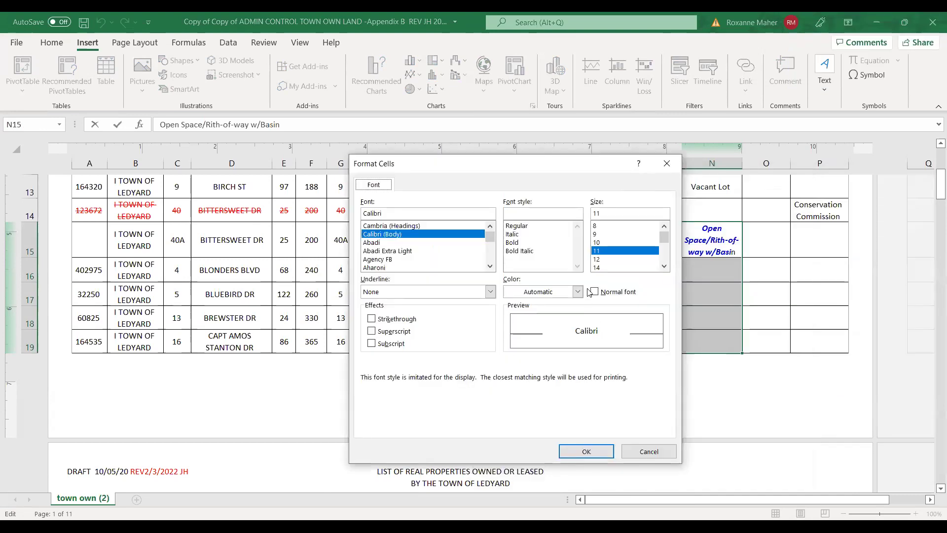
{"action": "left_click", "coordinate": [577, 291]}
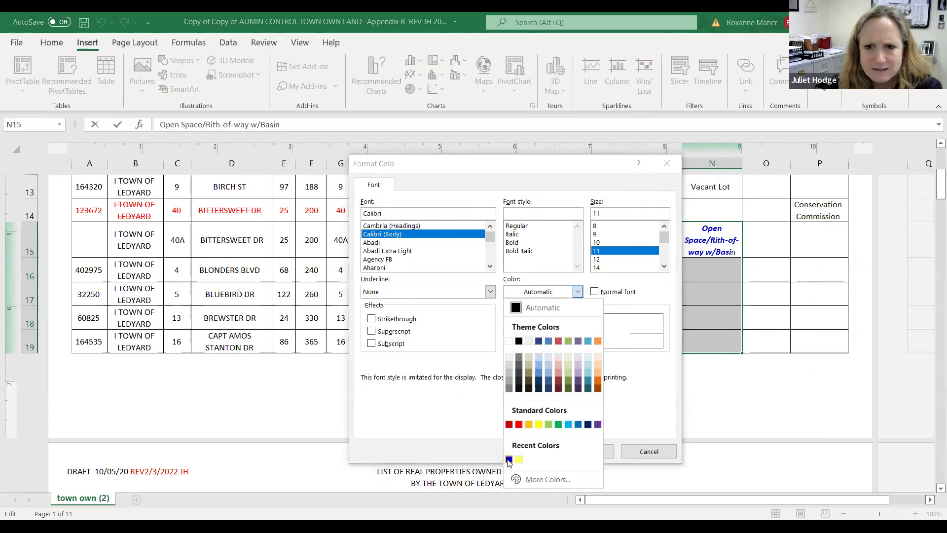
{"action": "left_click", "coordinate": [509, 459]}
{"action": "left_click", "coordinate": [595, 452]}
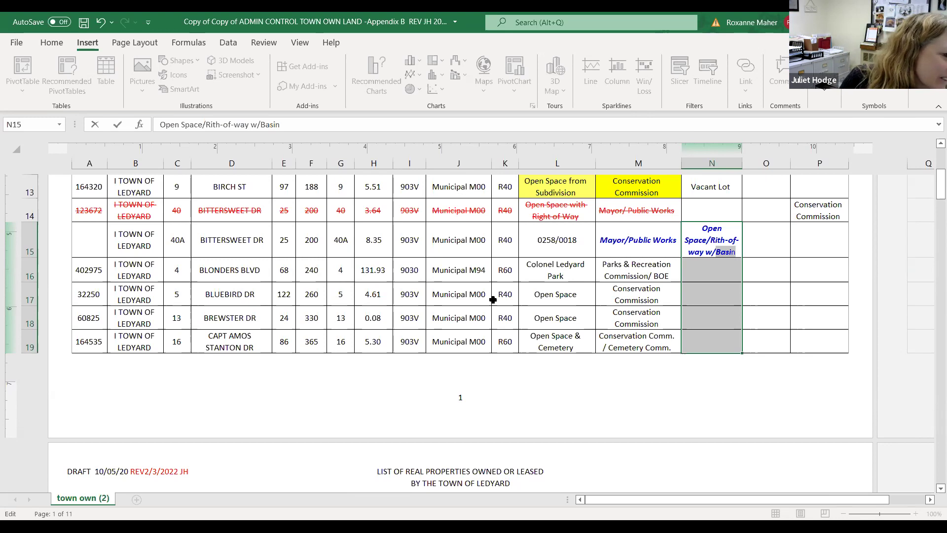
{"action": "double_click", "coordinate": [700, 295]}
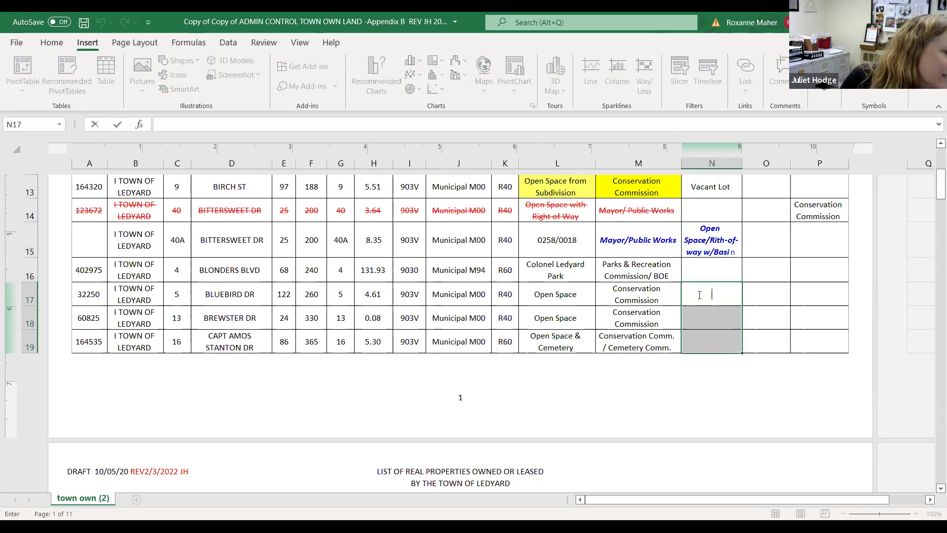
{"action": "type", "text": "Revisit"}
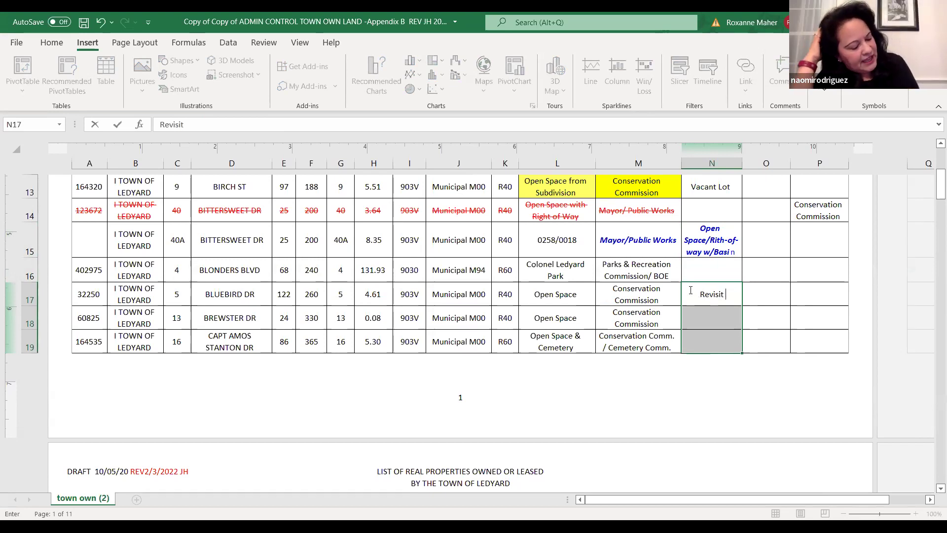
{"action": "double_click", "coordinate": [702, 294]}
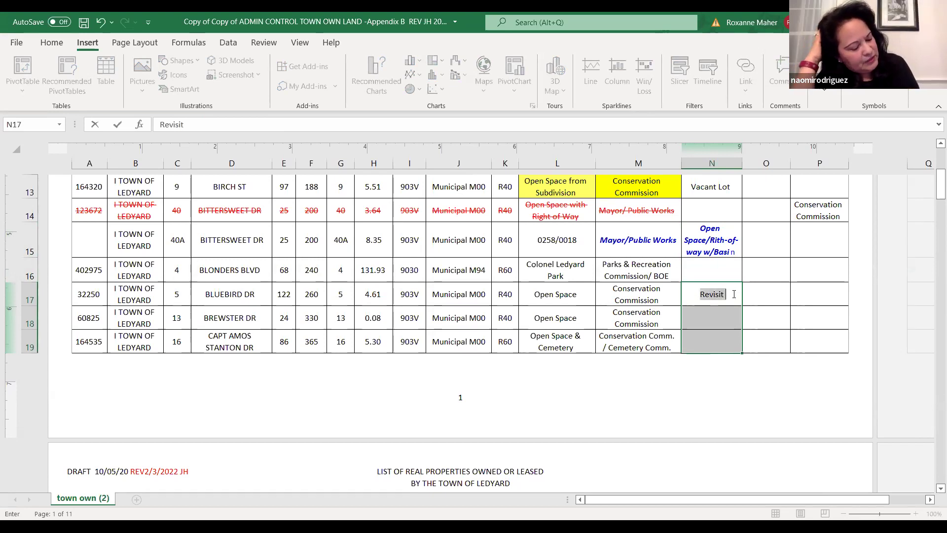
{"action": "right_click", "coordinate": [703, 300]}
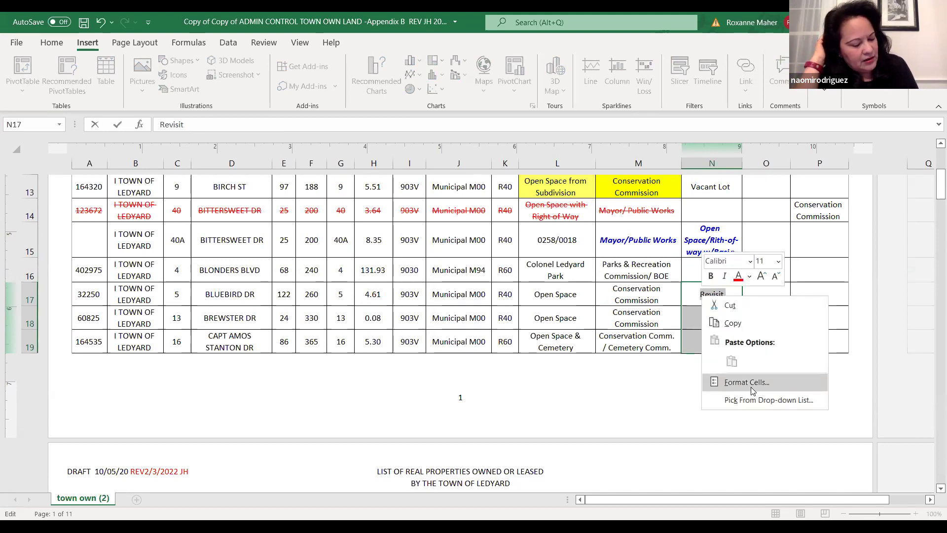
{"action": "left_click", "coordinate": [742, 381]}
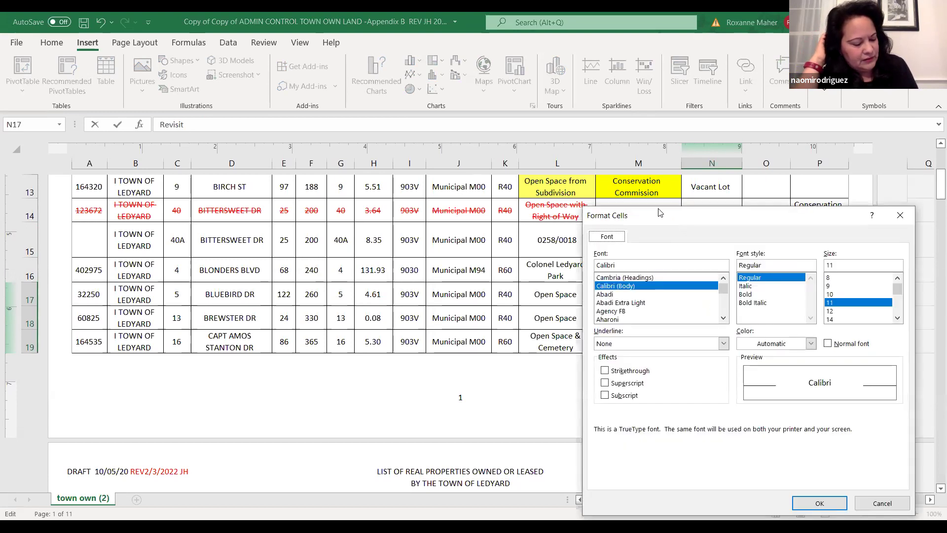
{"action": "left_click_drag", "start_coordinate": [663, 225], "coordinate": [416, 190]}
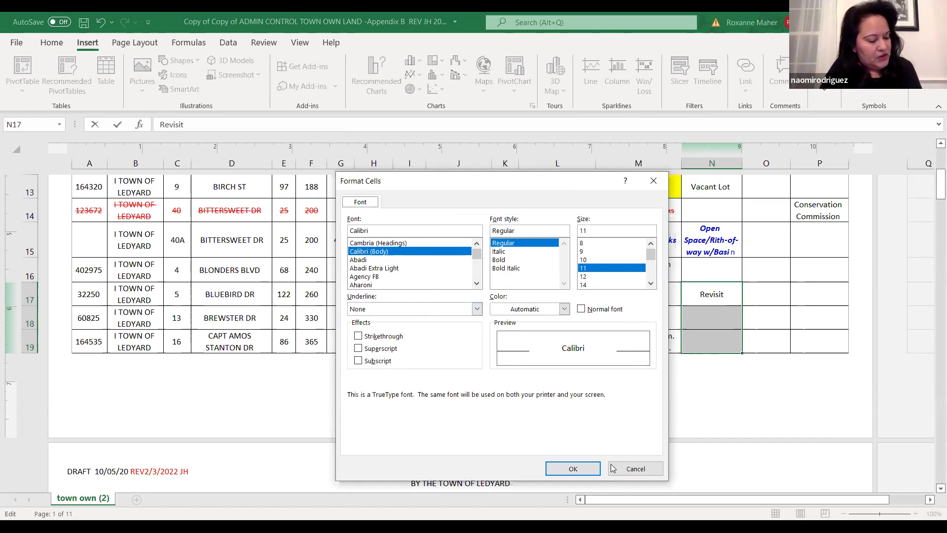
{"action": "left_click", "coordinate": [638, 468]}
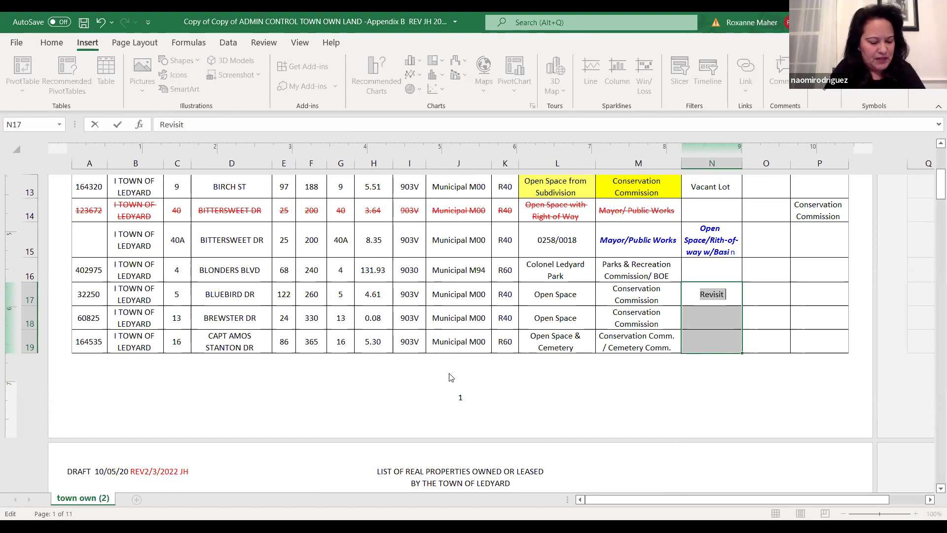
Examine the descriptions and admin control entries of the second-page properties, from Cedar Rdg through Colonel Ledyard Hwy
{"action": "scroll", "coordinate": [521, 401], "scroll_direction": "down", "scroll_amount": 10}
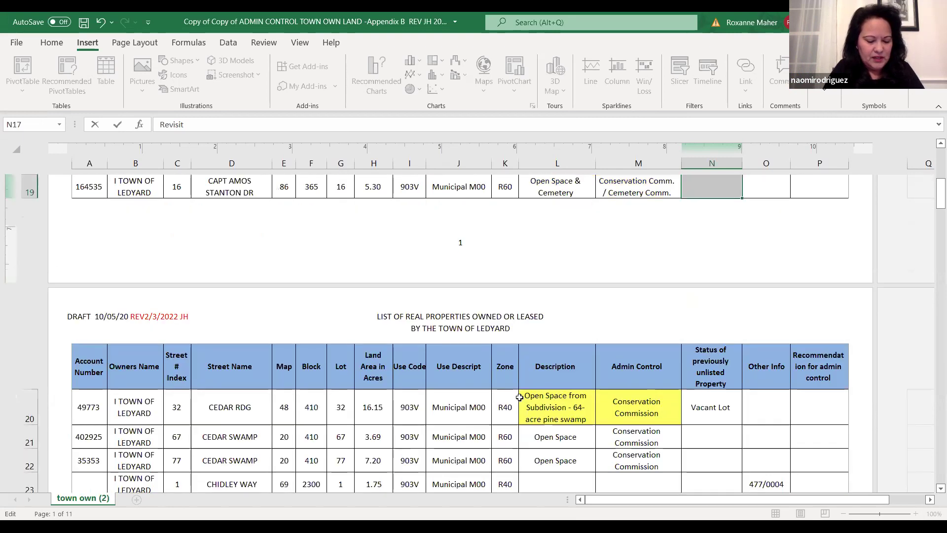
{"action": "scroll", "coordinate": [521, 397], "scroll_direction": "up", "scroll_amount": 8}
{"action": "scroll", "coordinate": [521, 398], "scroll_direction": "down", "scroll_amount": 1}
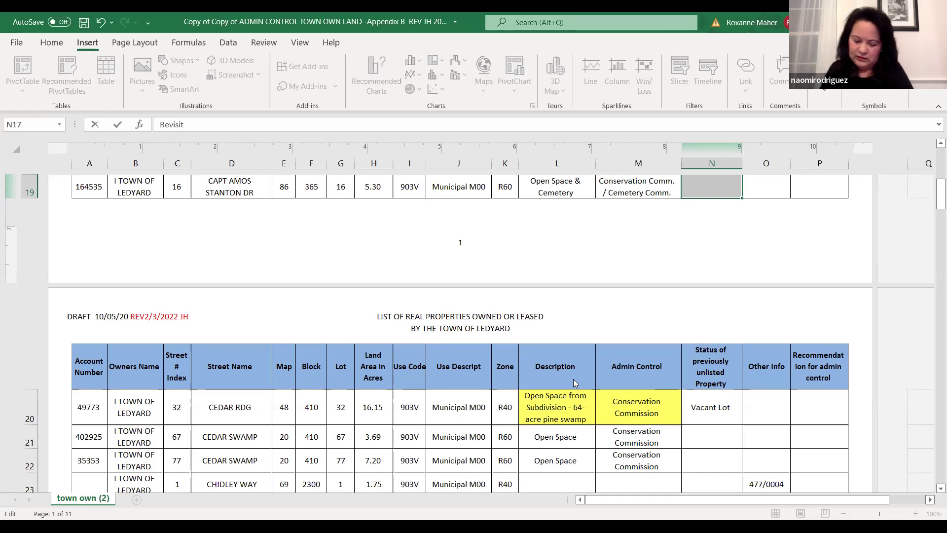
{"action": "scroll", "coordinate": [574, 382], "scroll_direction": "down", "scroll_amount": 2}
{"action": "scroll", "coordinate": [575, 383], "scroll_direction": "up", "scroll_amount": 2}
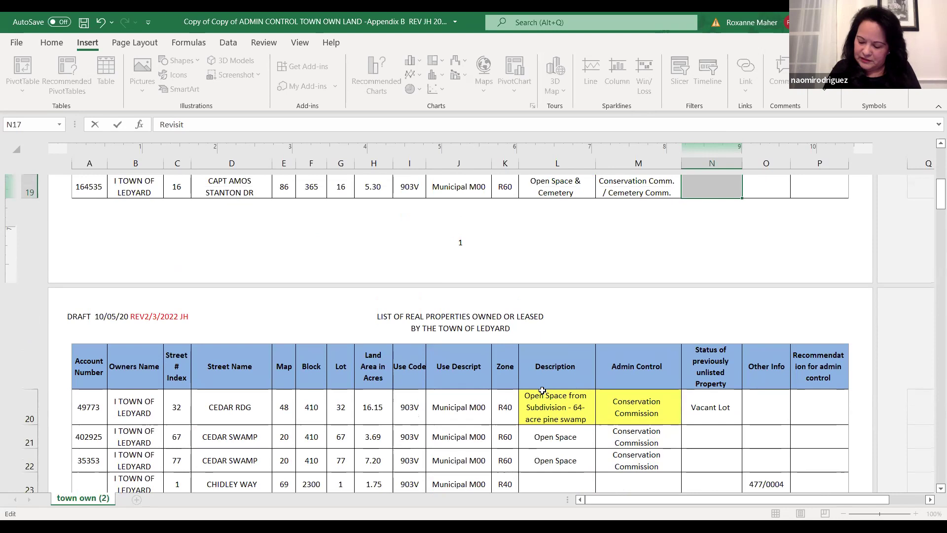
{"action": "scroll", "coordinate": [542, 390], "scroll_direction": "down", "scroll_amount": 2}
{"action": "scroll", "coordinate": [542, 390], "scroll_direction": "up", "scroll_amount": 2}
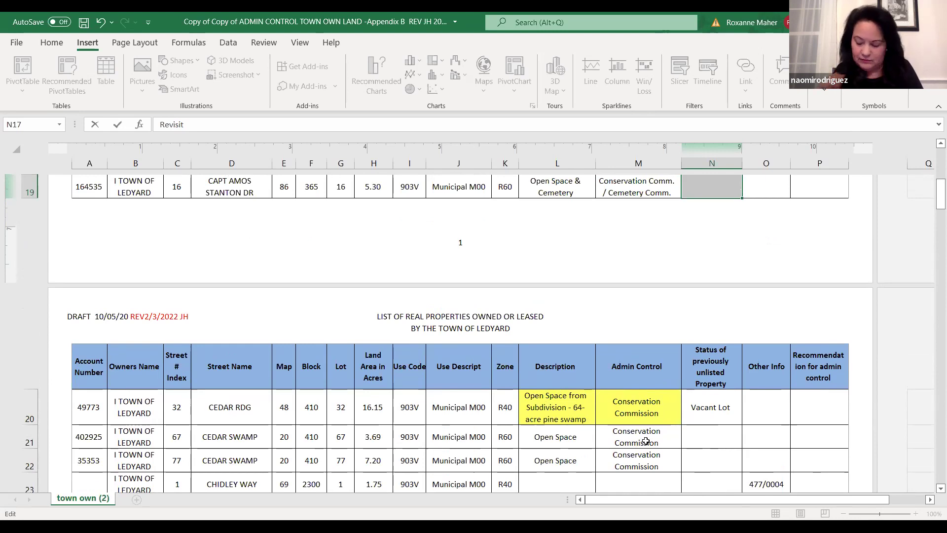
{"action": "scroll", "coordinate": [646, 441], "scroll_direction": "down", "scroll_amount": 2}
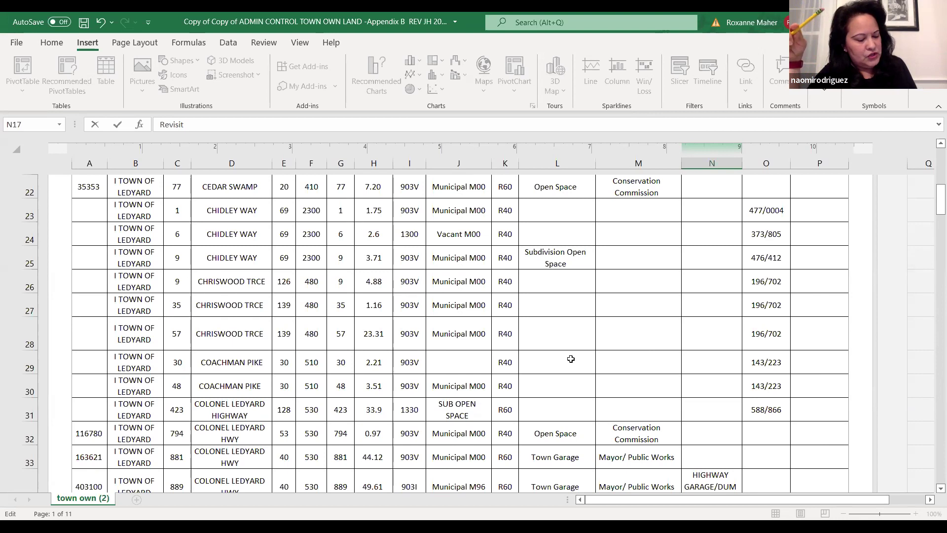
{"action": "scroll", "coordinate": [570, 359], "scroll_direction": "down", "scroll_amount": 1}
{"action": "scroll", "coordinate": [570, 359], "scroll_direction": "down", "scroll_amount": 2}
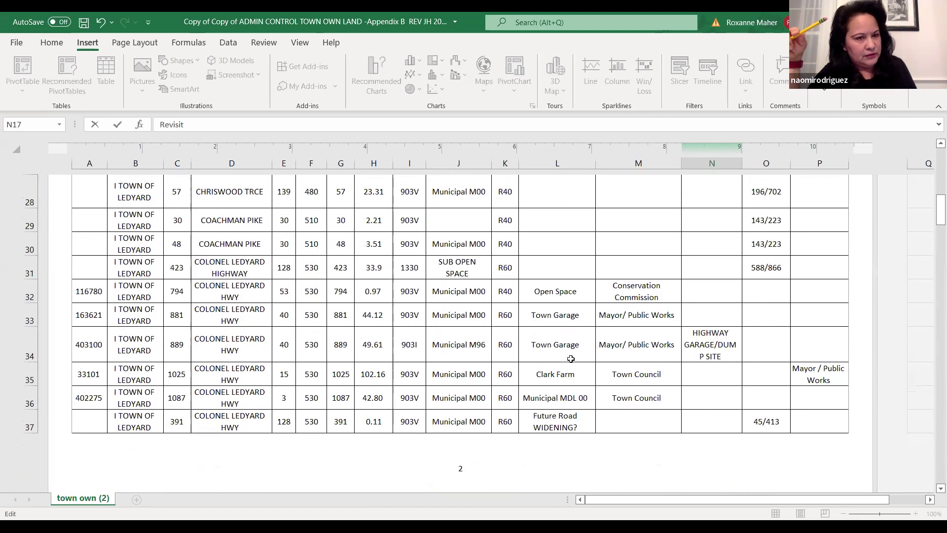
{"action": "scroll", "coordinate": [571, 359], "scroll_direction": "up", "scroll_amount": 3}
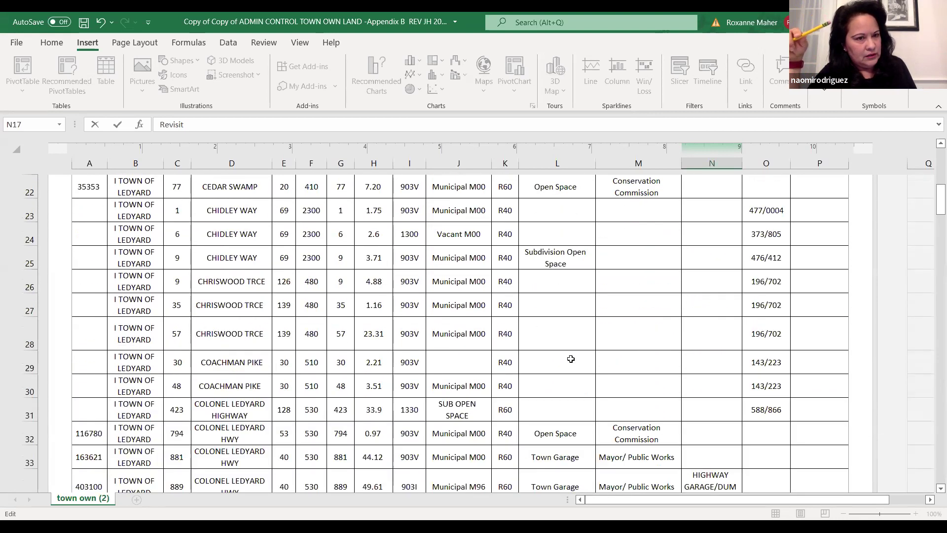
Examine the descriptions, admin control entries and recommendations of the properties from Birch St through Fairway Dr
{"action": "scroll", "coordinate": [570, 359], "scroll_direction": "up", "scroll_amount": 4}
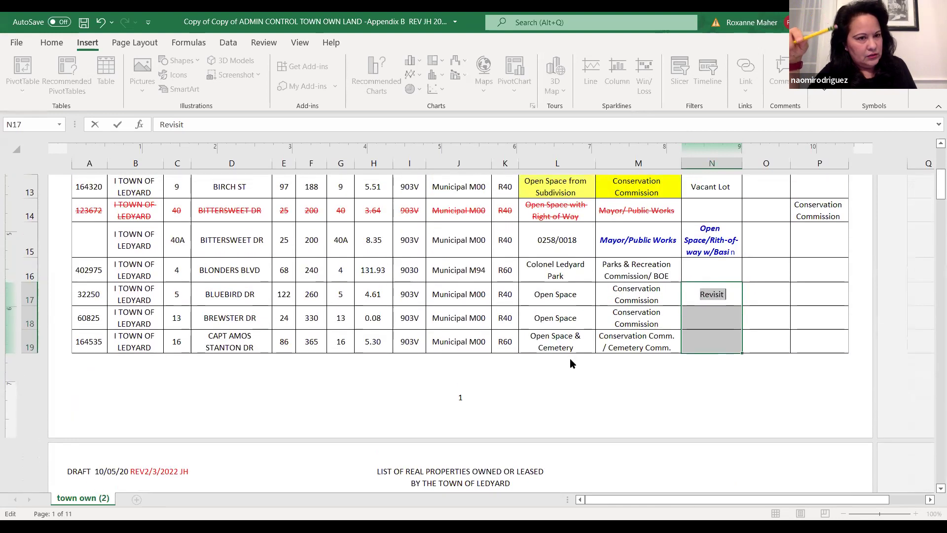
{"action": "scroll", "coordinate": [570, 360], "scroll_direction": "down", "scroll_amount": 1}
{"action": "scroll", "coordinate": [571, 361], "scroll_direction": "down", "scroll_amount": 3}
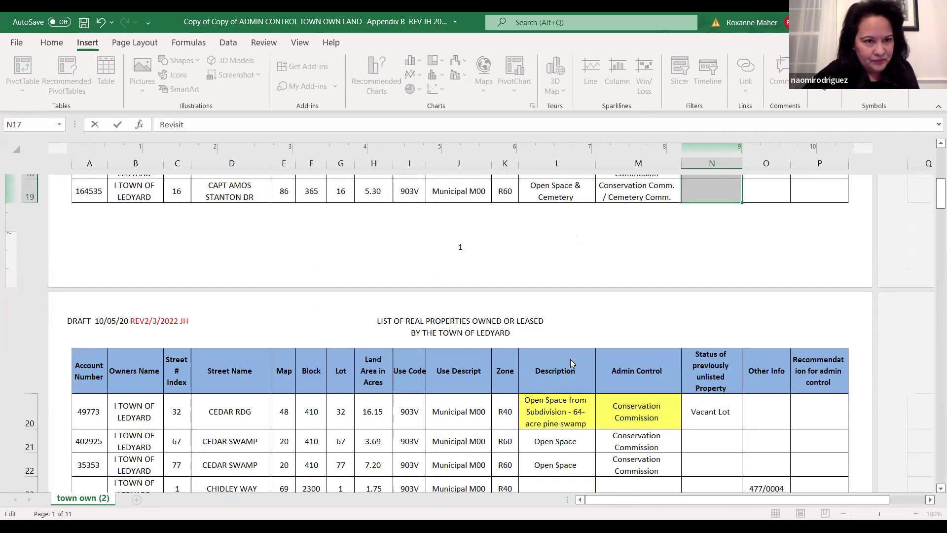
{"action": "scroll", "coordinate": [570, 360], "scroll_direction": "down", "scroll_amount": 3}
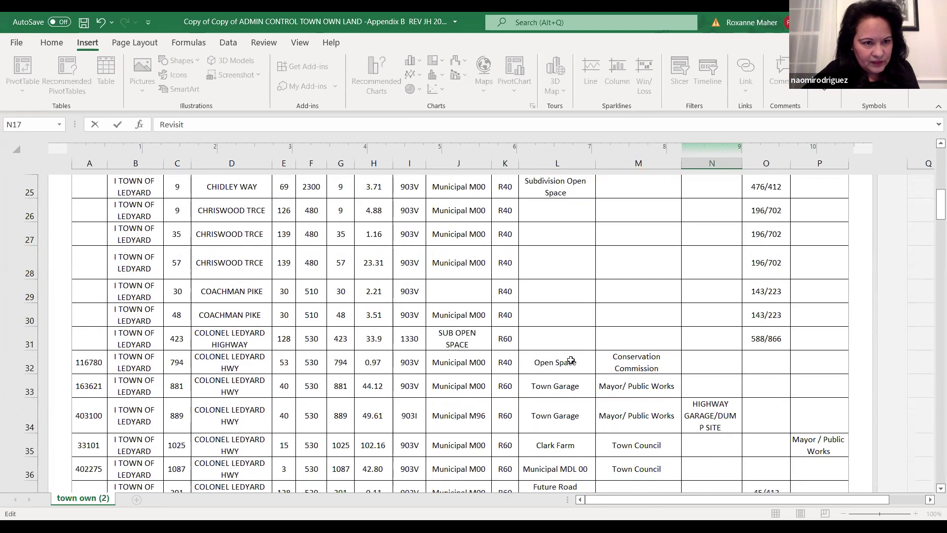
{"action": "scroll", "coordinate": [571, 359], "scroll_direction": "down", "scroll_amount": 6}
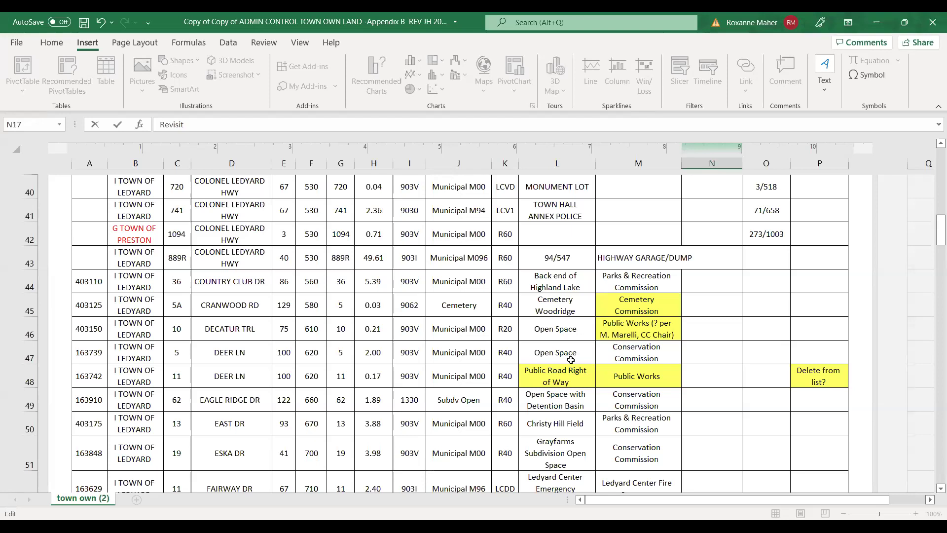
{"action": "scroll", "coordinate": [571, 360], "scroll_direction": "up", "scroll_amount": 15}
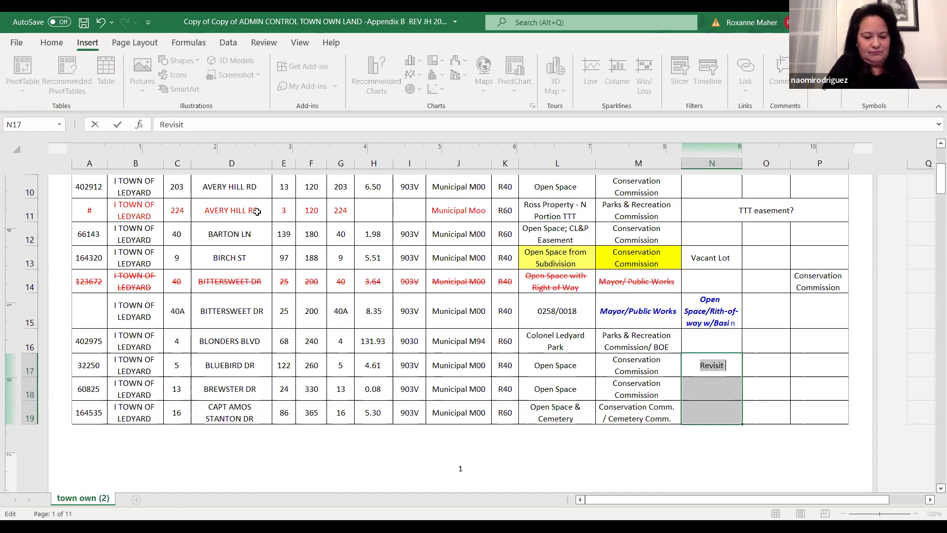
{"action": "left_click_drag", "start_coordinate": [133, 206], "coordinate": [465, 220]}
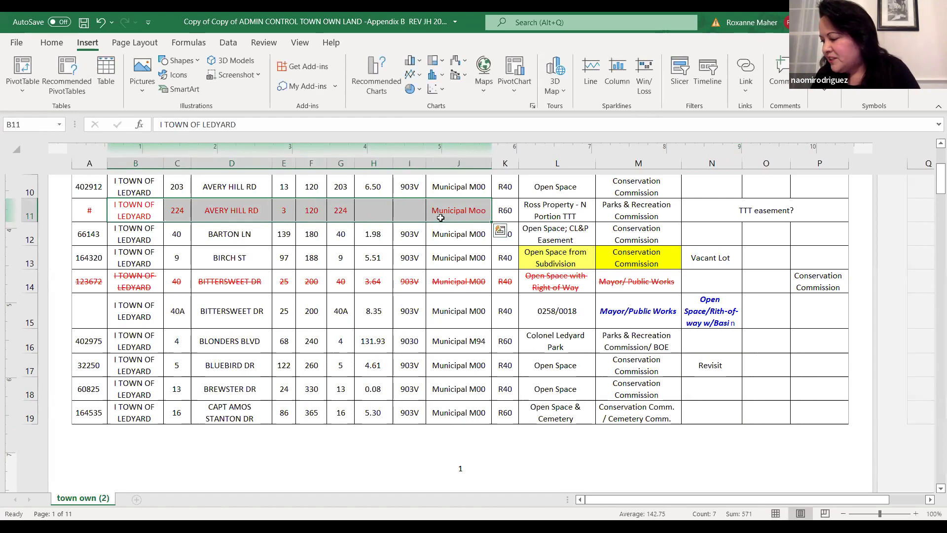
{"action": "right_click", "coordinate": [409, 208]}
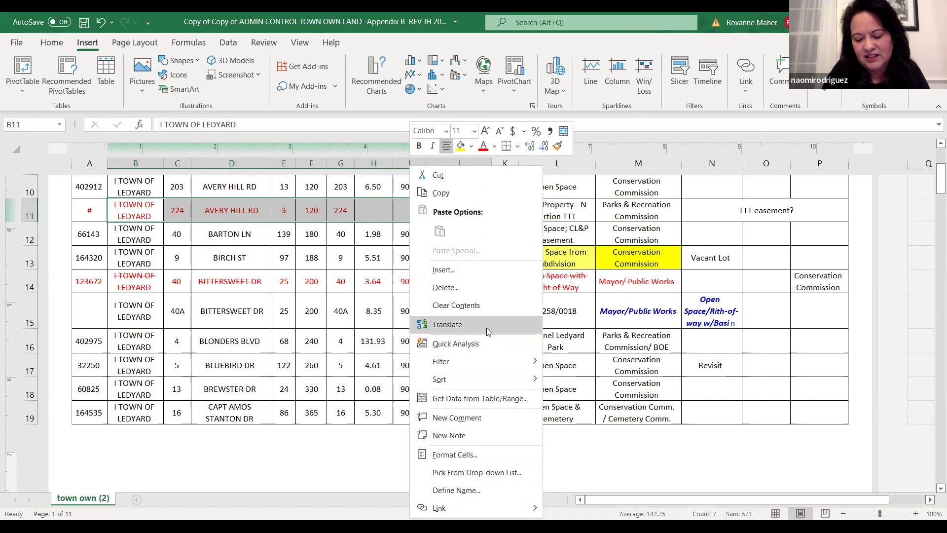
{"action": "right_click", "coordinate": [368, 213]}
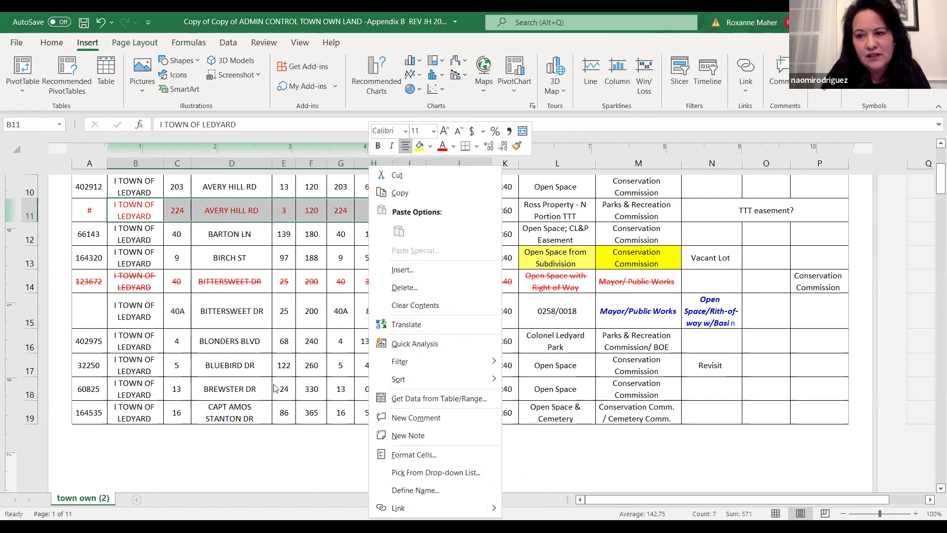
{"action": "key", "text": "Escape"}
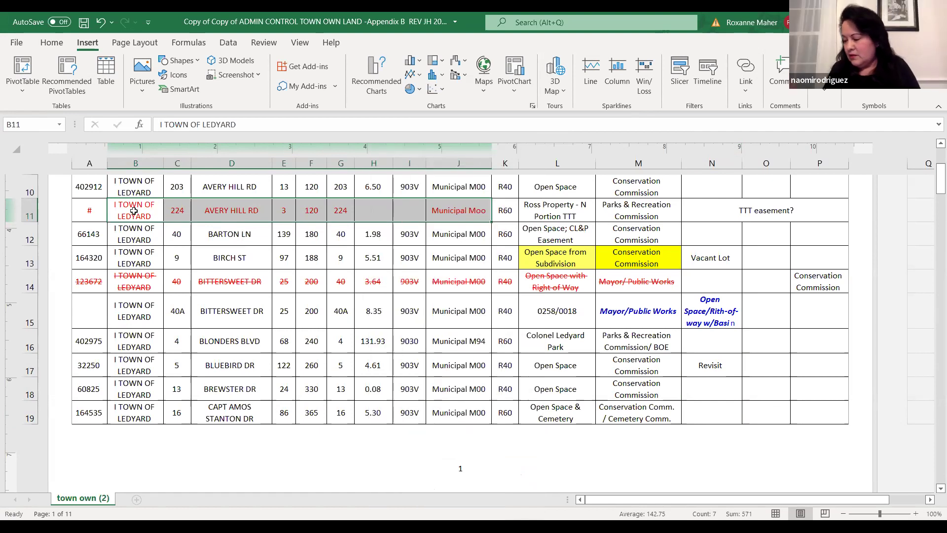
{"action": "left_click_drag", "start_coordinate": [133, 212], "coordinate": [456, 212]}
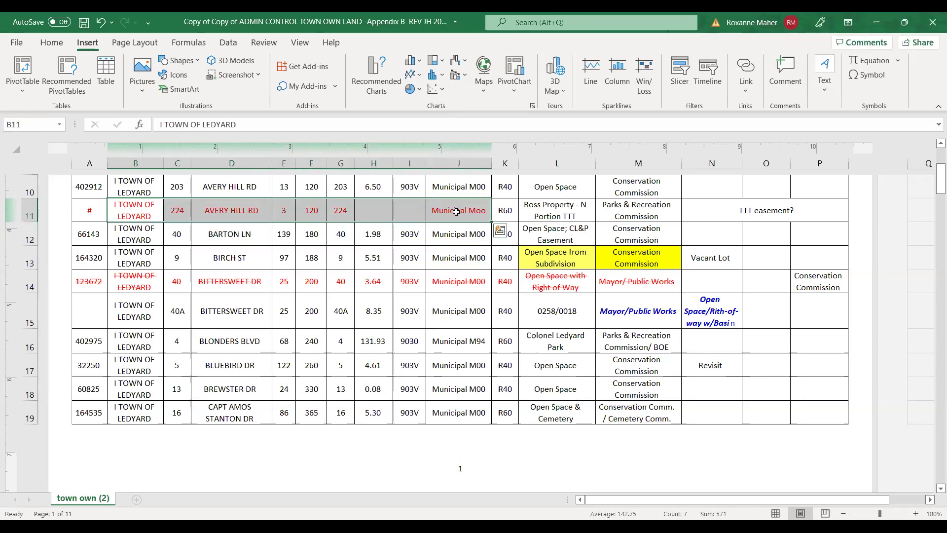
{"action": "right_click", "coordinate": [456, 211]}
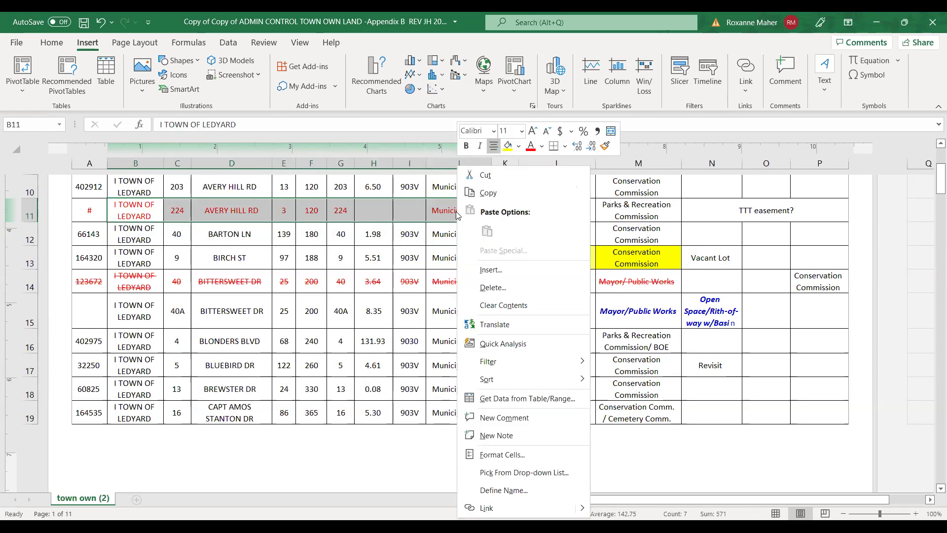
{"action": "left_click", "coordinate": [525, 454]}
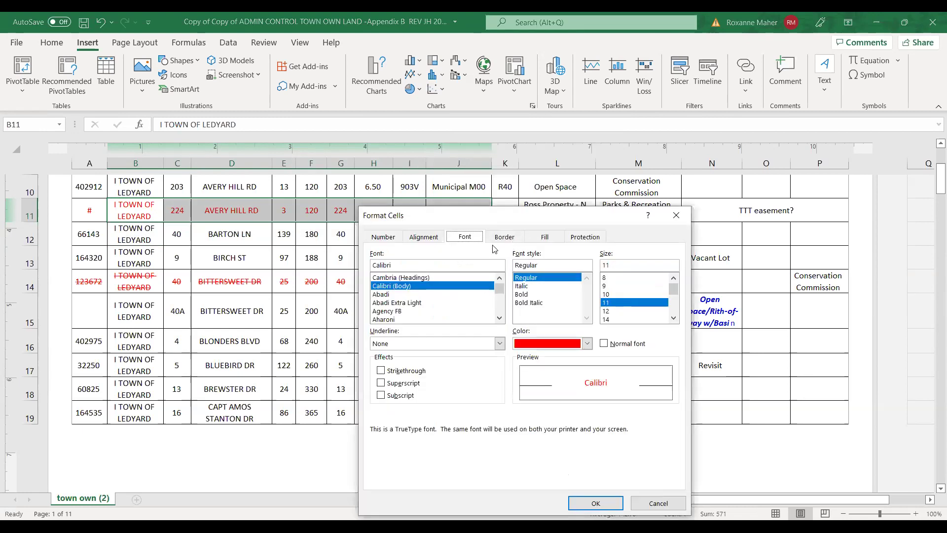
{"action": "left_click", "coordinate": [587, 344]}
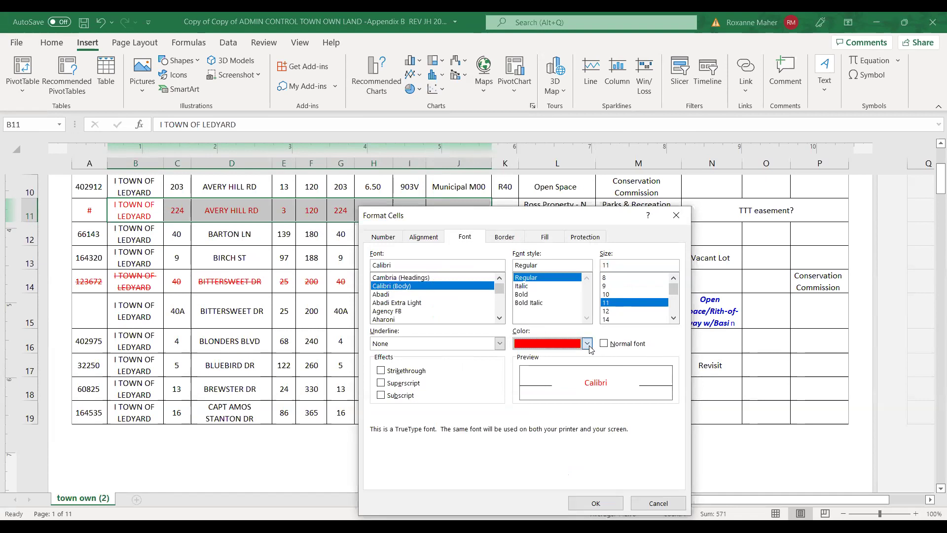
{"action": "left_click", "coordinate": [586, 344]}
{"action": "left_click", "coordinate": [522, 310]}
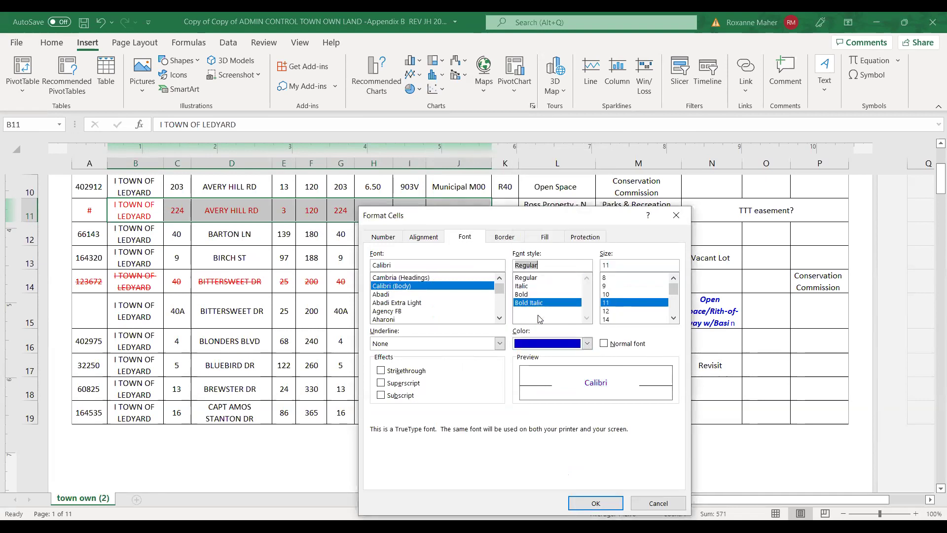
{"action": "left_click", "coordinate": [595, 502]}
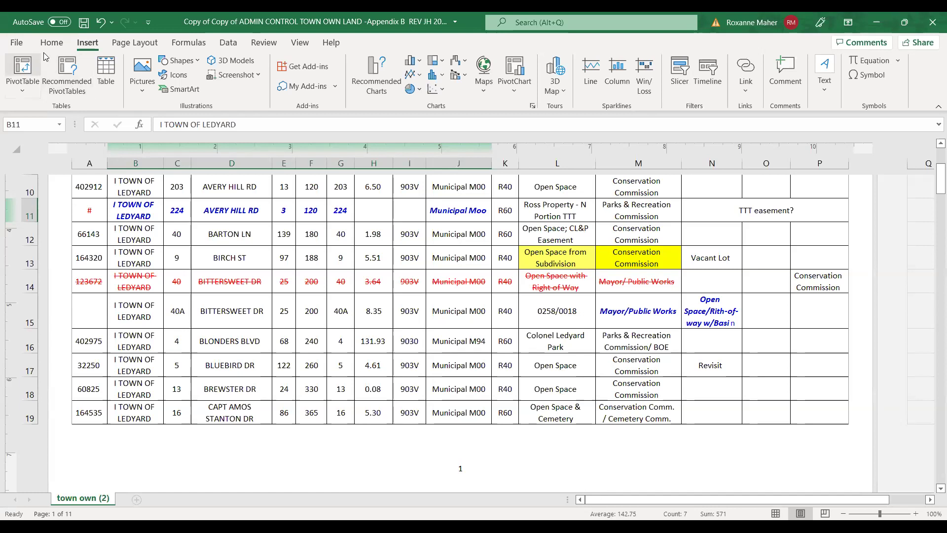
{"action": "left_click", "coordinate": [18, 47]}
{"action": "left_click", "coordinate": [26, 178]}
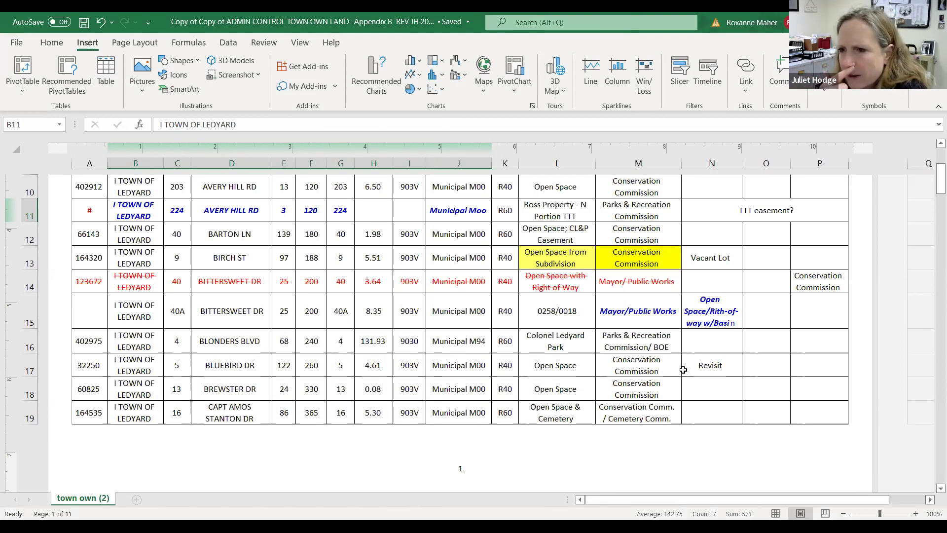
Correct the spelling in cell N15 so the note reads "Open Space/Right-of-way w/Basin", and save the workbook
{"action": "double_click", "coordinate": [721, 313]}
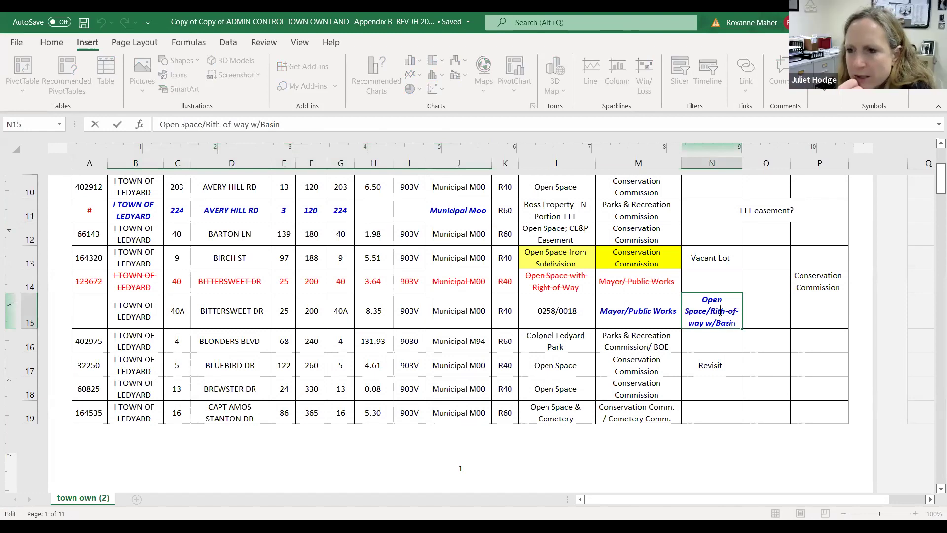
{"action": "type", "text": "gh"}
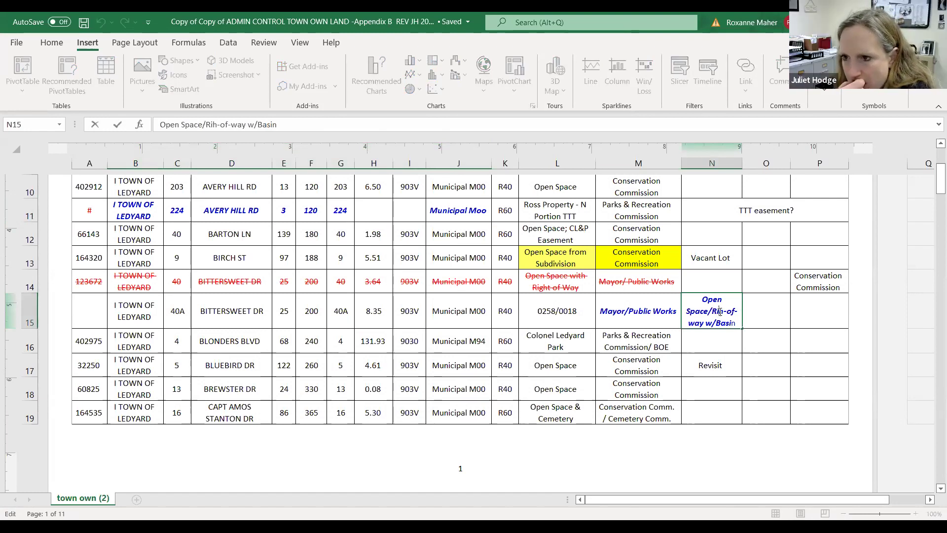
{"action": "key", "text": "Delete"}
{"action": "key", "text": "Delete"}
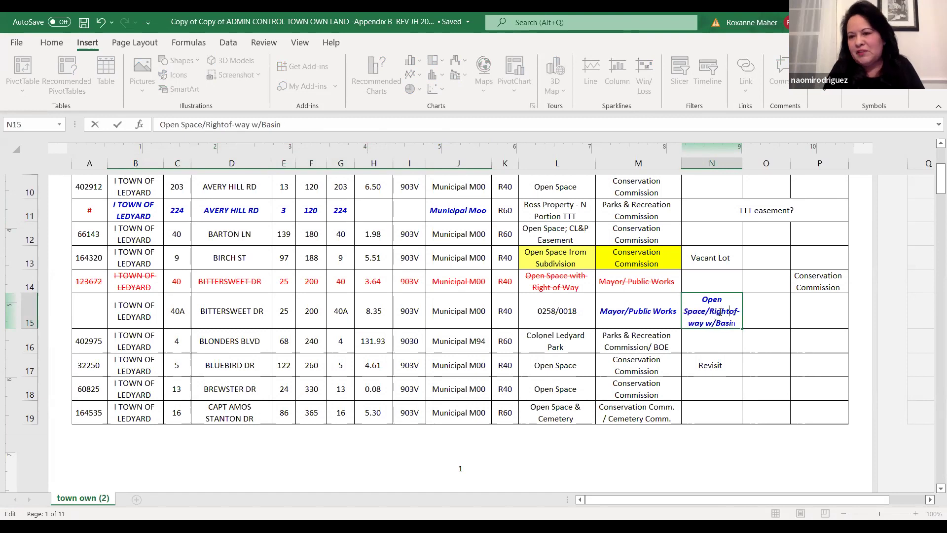
{"action": "type", "text": "-"}
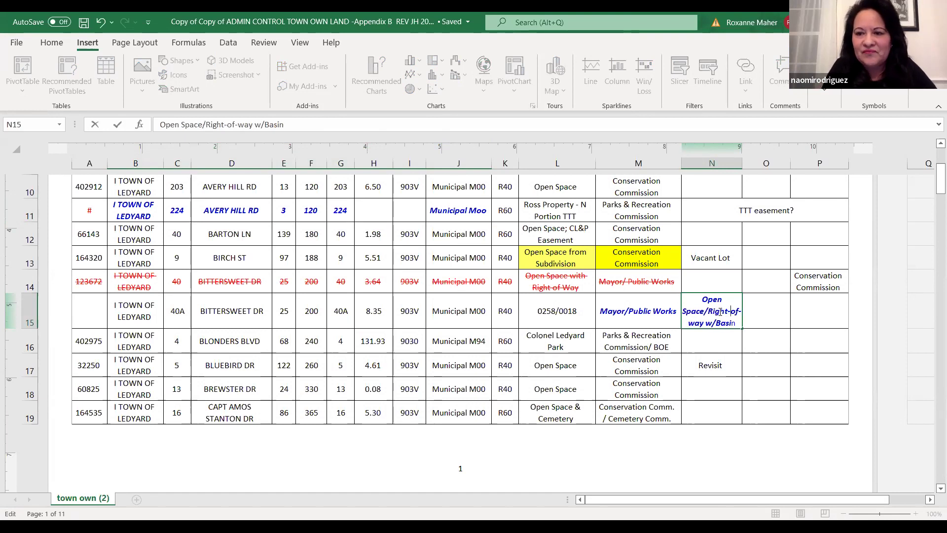
{"action": "left_click", "coordinate": [766, 345]}
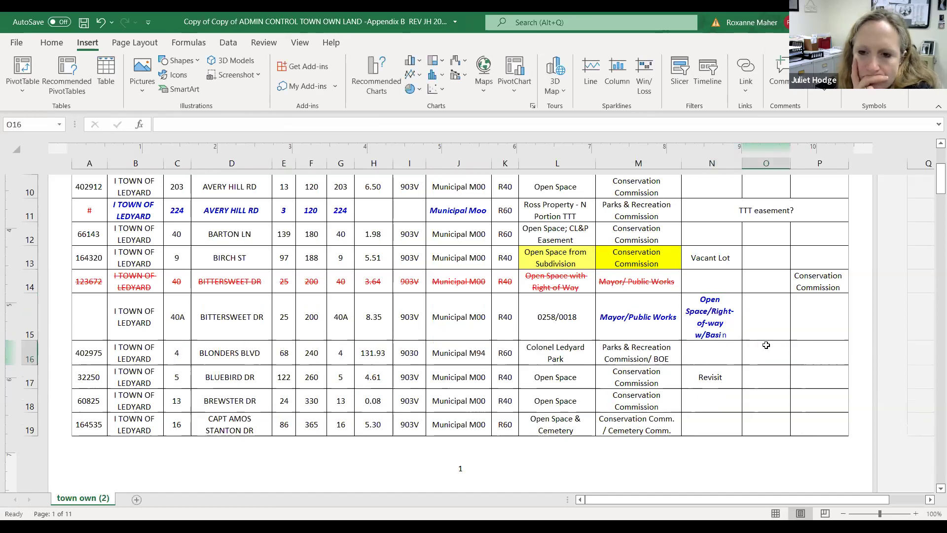
{"action": "left_click", "coordinate": [84, 22]}
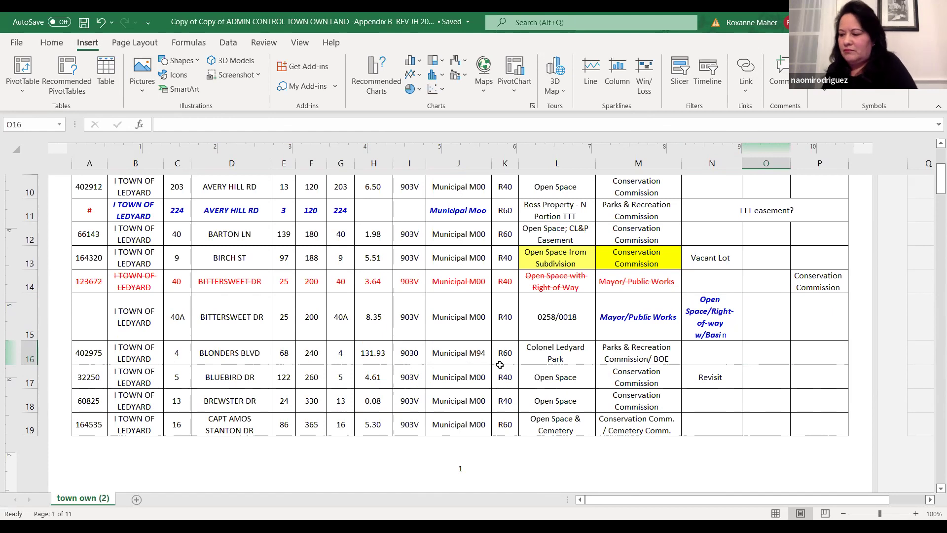